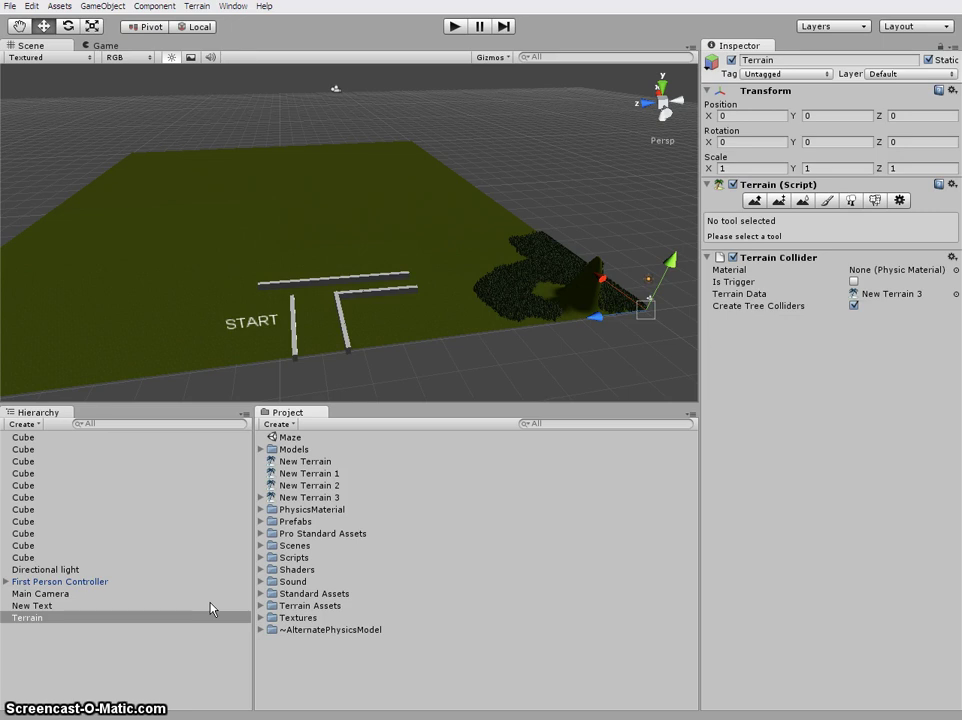
# Step: Create a new empty scene from the File menu
pyautogui.click(423, 318)
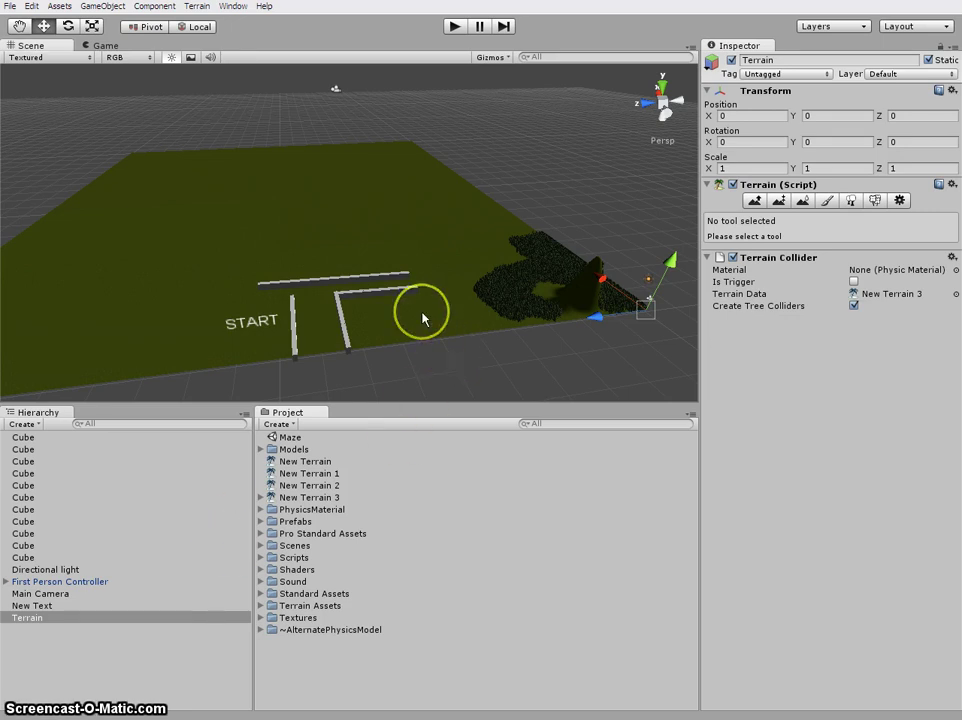
pyautogui.scroll(2, 423, 318)
pyautogui.scroll(2, 423, 318)
pyautogui.scroll(2, 423, 318)
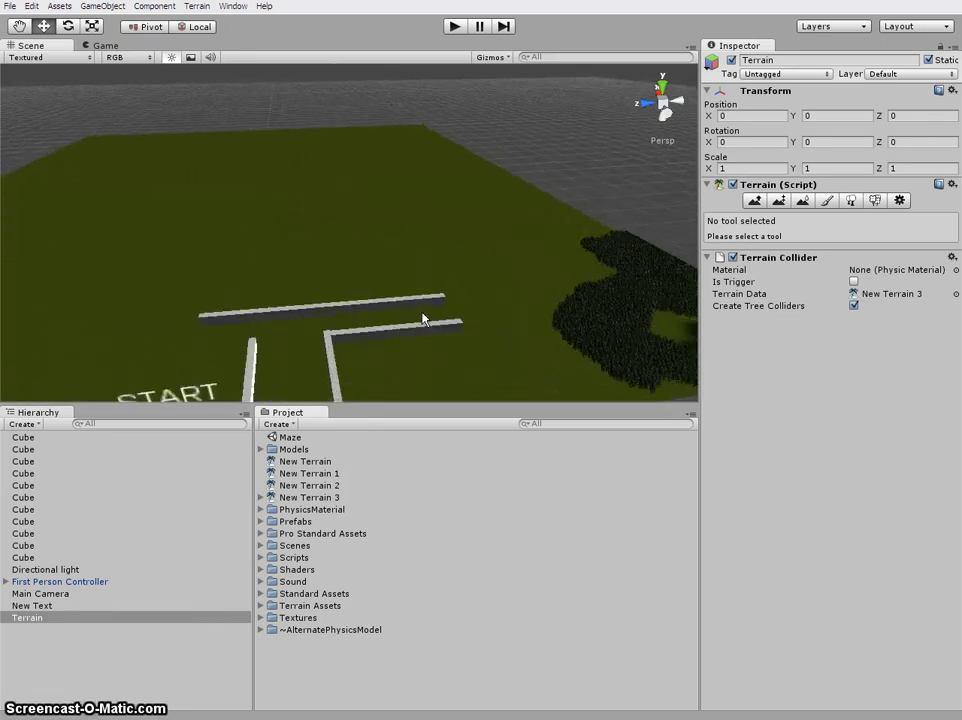
pyautogui.scroll(2, 423, 318)
pyautogui.scroll(-4, 423, 318)
pyautogui.scroll(-2, 423, 318)
pyautogui.scroll(-2, 423, 318)
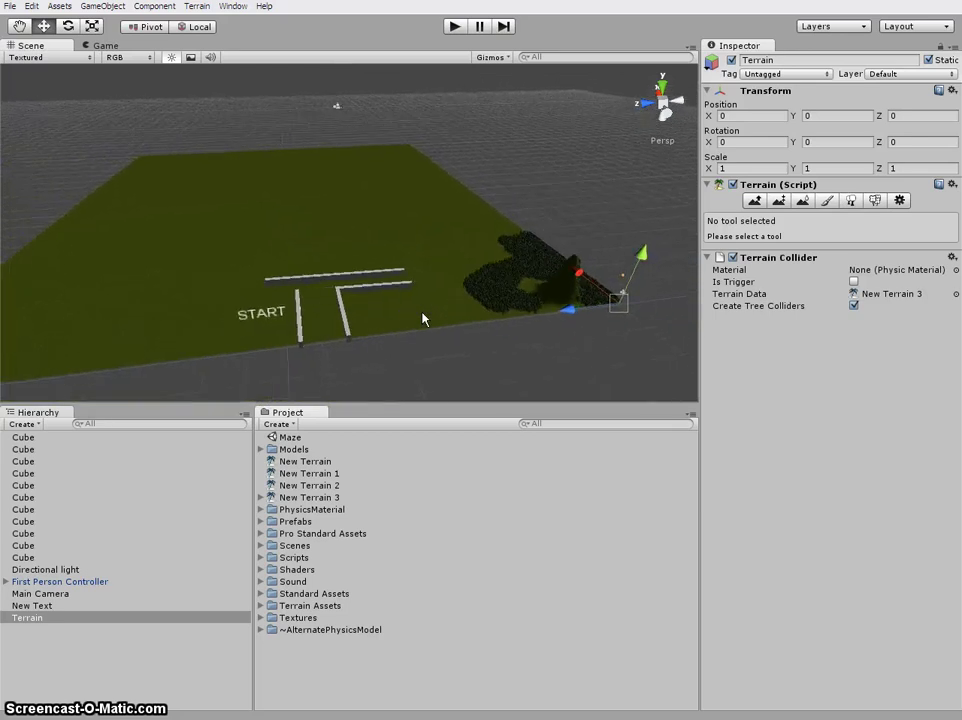
pyautogui.scroll(3, 423, 318)
pyautogui.scroll(2, 423, 318)
pyautogui.scroll(-3, 423, 318)
pyautogui.scroll(-1, 423, 318)
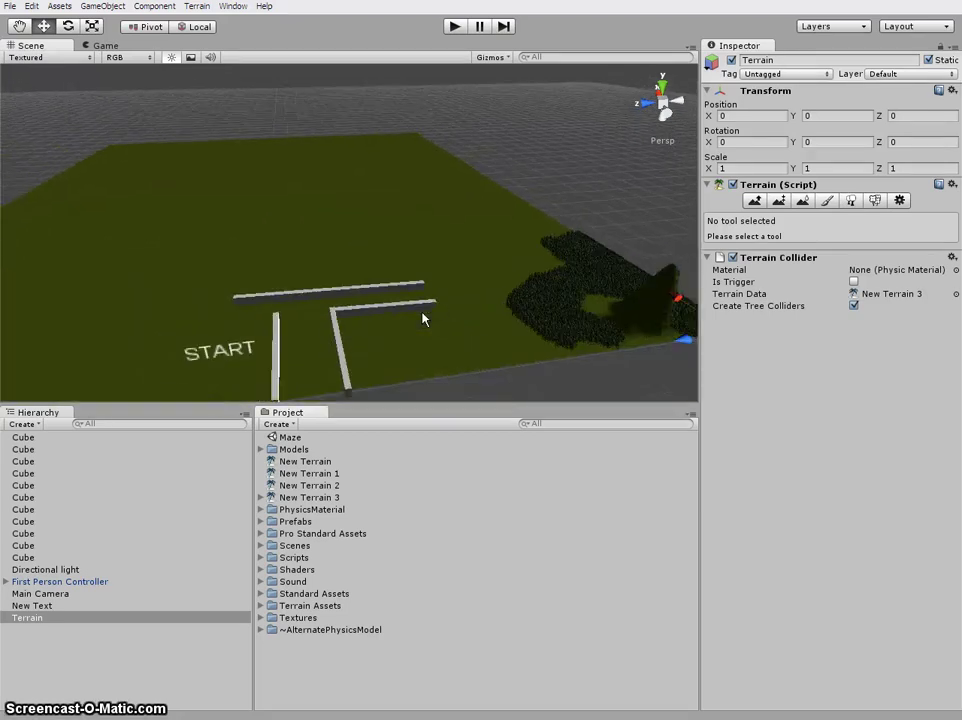
pyautogui.scroll(-1, 423, 318)
pyautogui.scroll(-2, 423, 318)
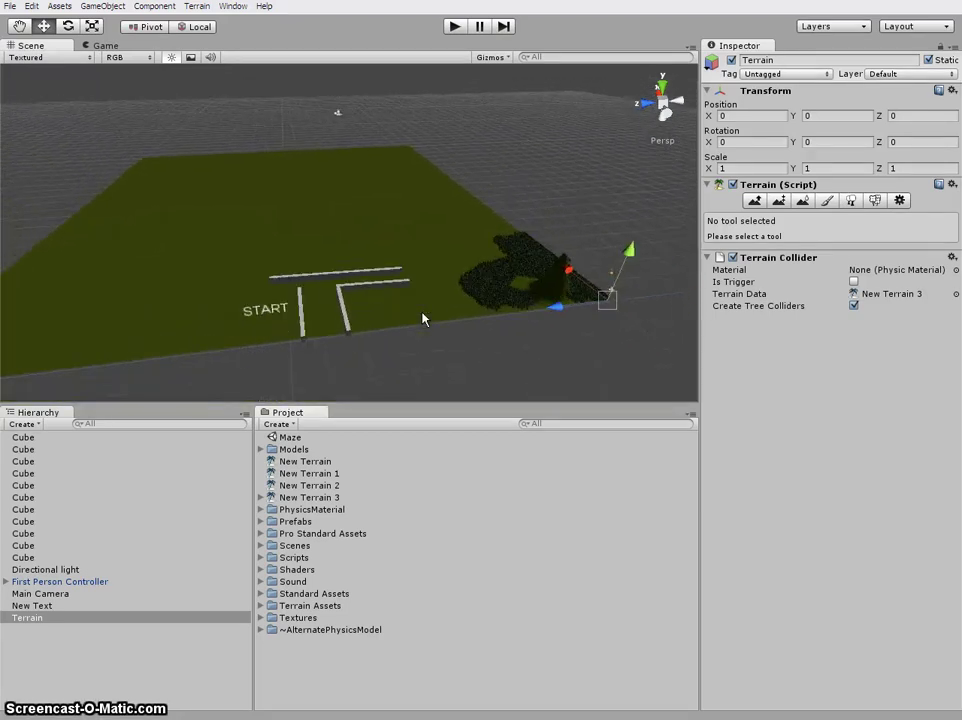
pyautogui.scroll(2, 423, 318)
pyautogui.scroll(-2, 423, 318)
pyautogui.scroll(1, 423, 318)
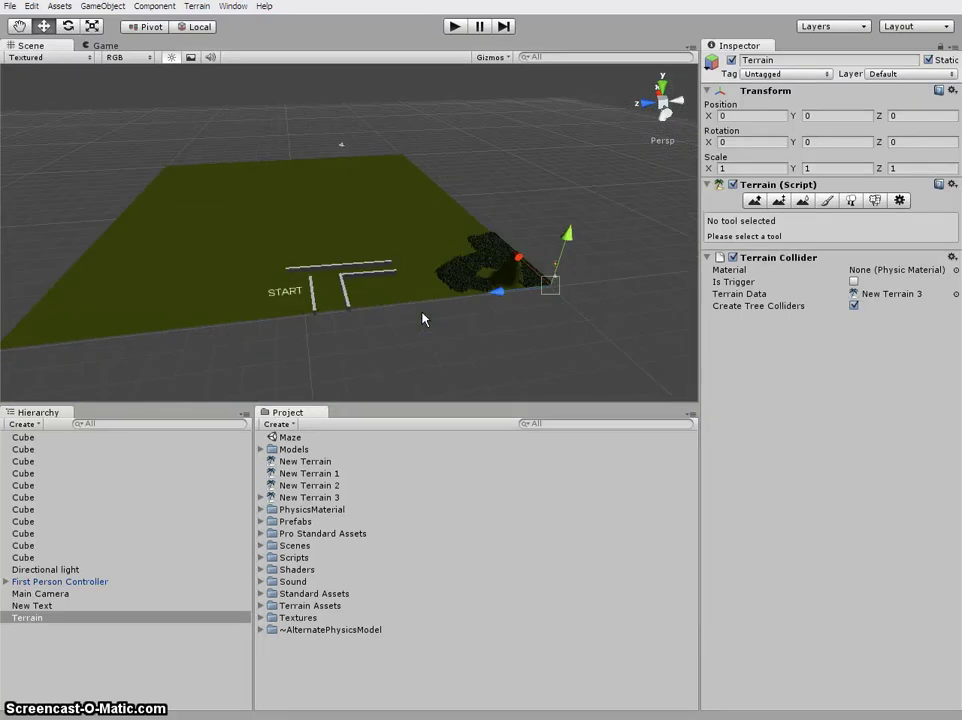
pyautogui.scroll(2, 423, 318)
pyautogui.scroll(2, 423, 318)
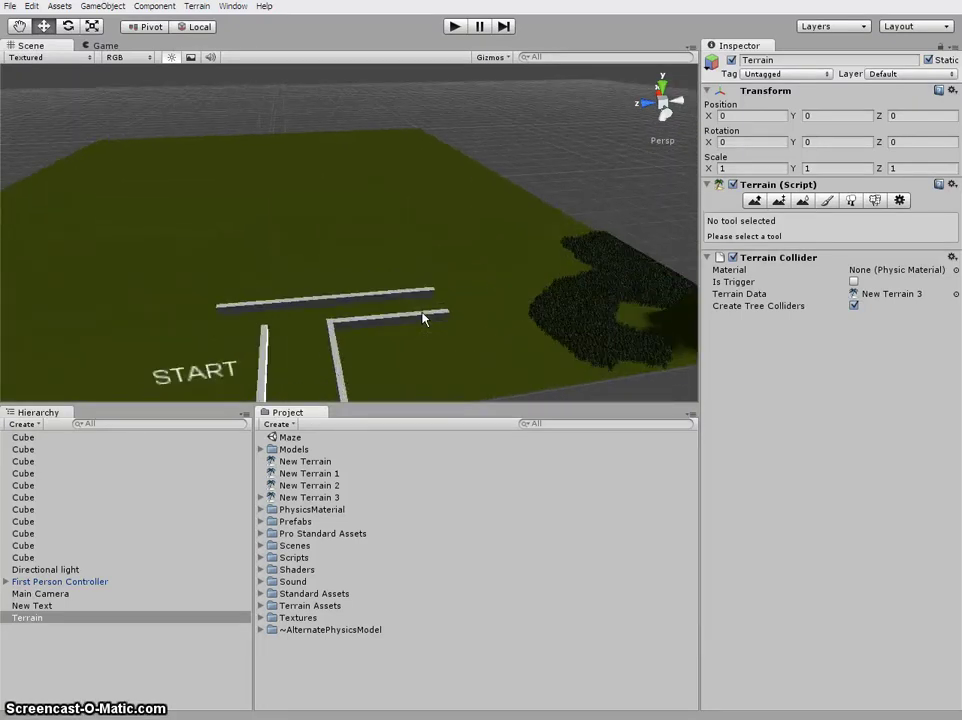
pyautogui.scroll(-3, 423, 318)
pyautogui.scroll(2, 423, 318)
pyautogui.scroll(2, 423, 318)
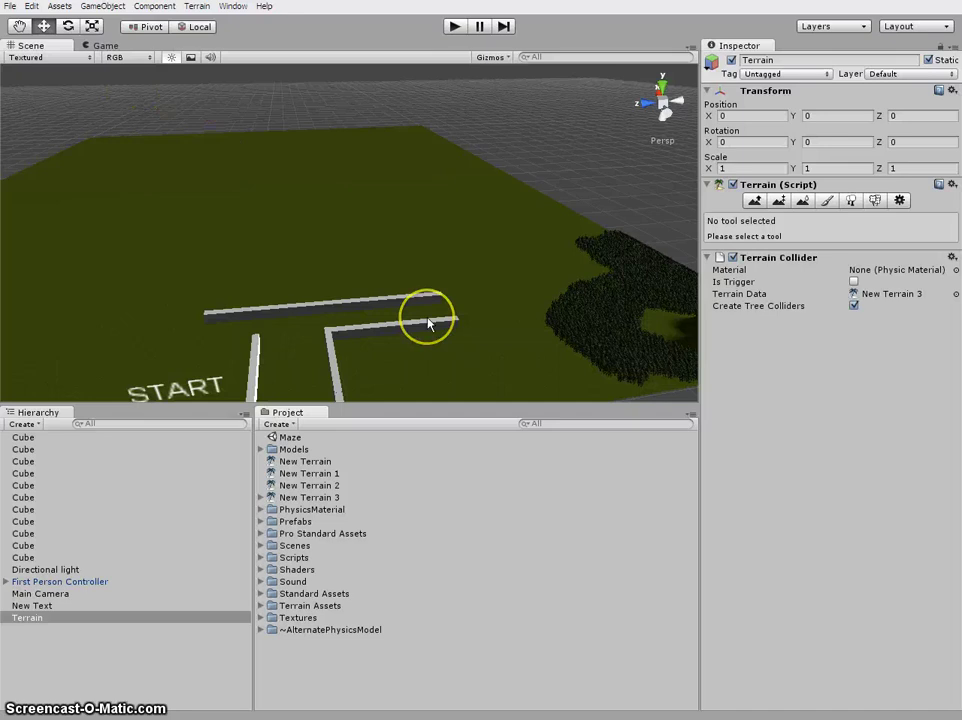
pyautogui.scroll(-2, 428, 324)
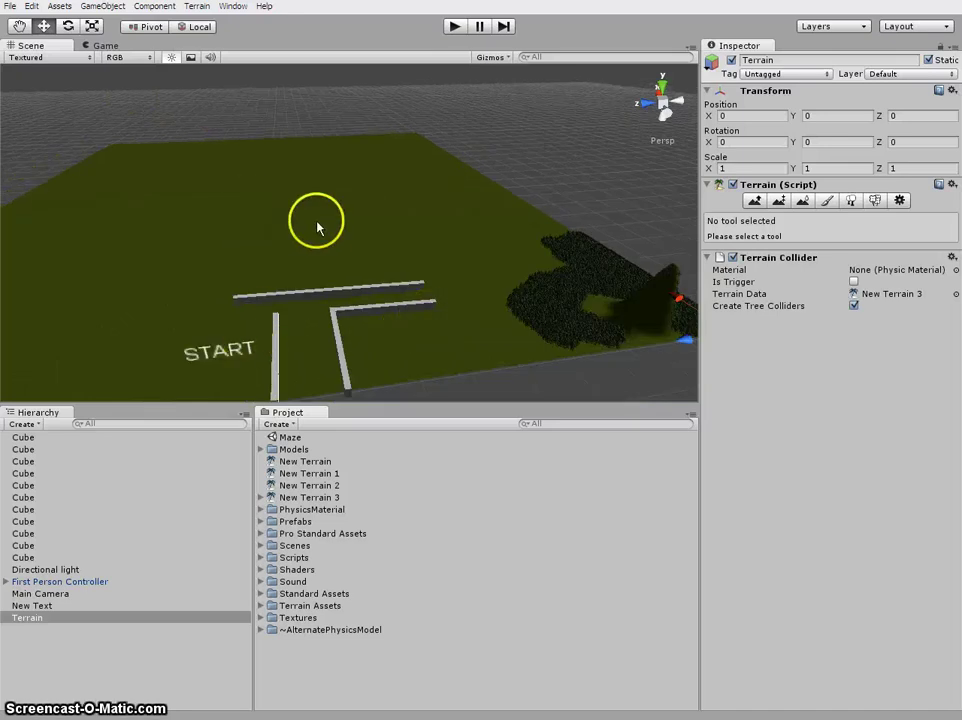
pyautogui.scroll(-2, 527, 371)
pyautogui.scroll(2, 513, 369)
pyautogui.scroll(1, 511, 369)
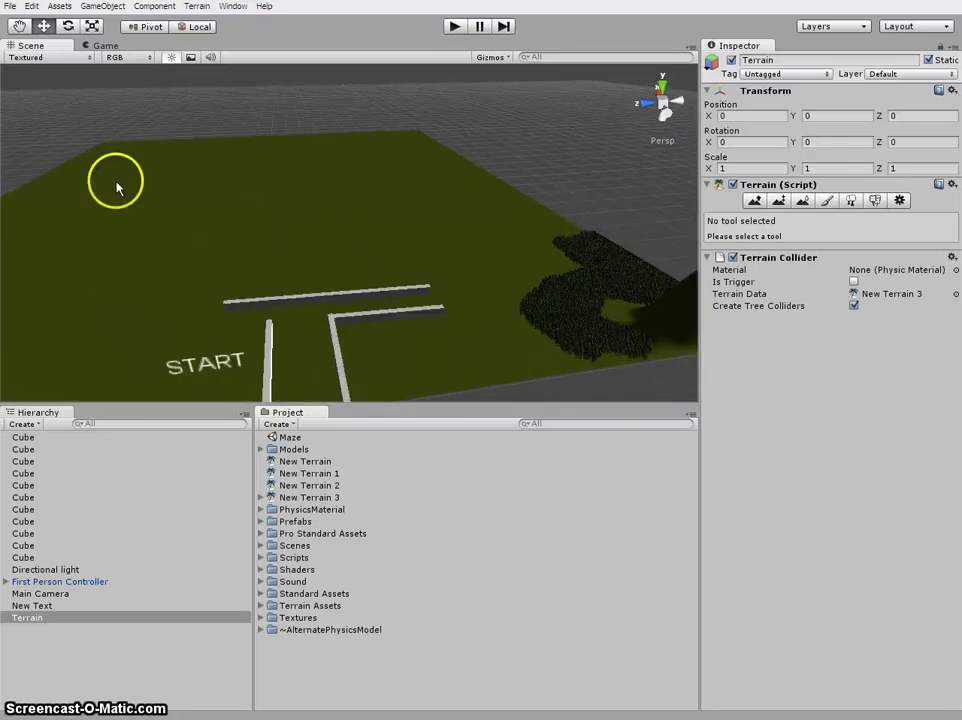
pyautogui.click(10, 7)
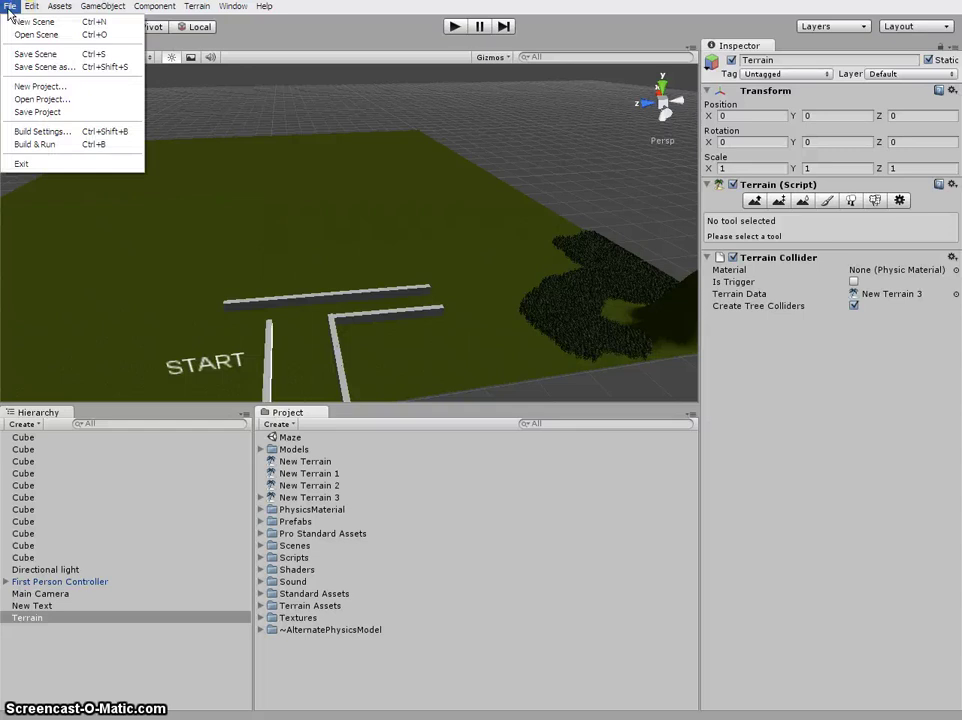
pyautogui.click(9, 24)
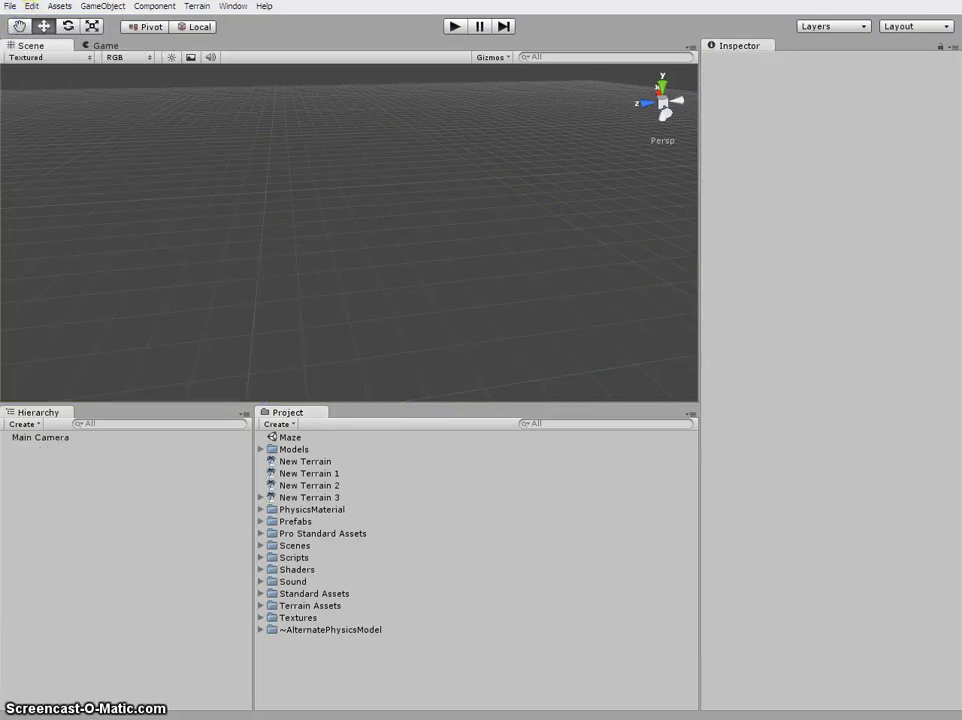
# Step: Save the scene as 'maze tutorial' in the project's Assets
pyautogui.click(10, 6)
pyautogui.click(40, 67)
pyautogui.write('maze tu')
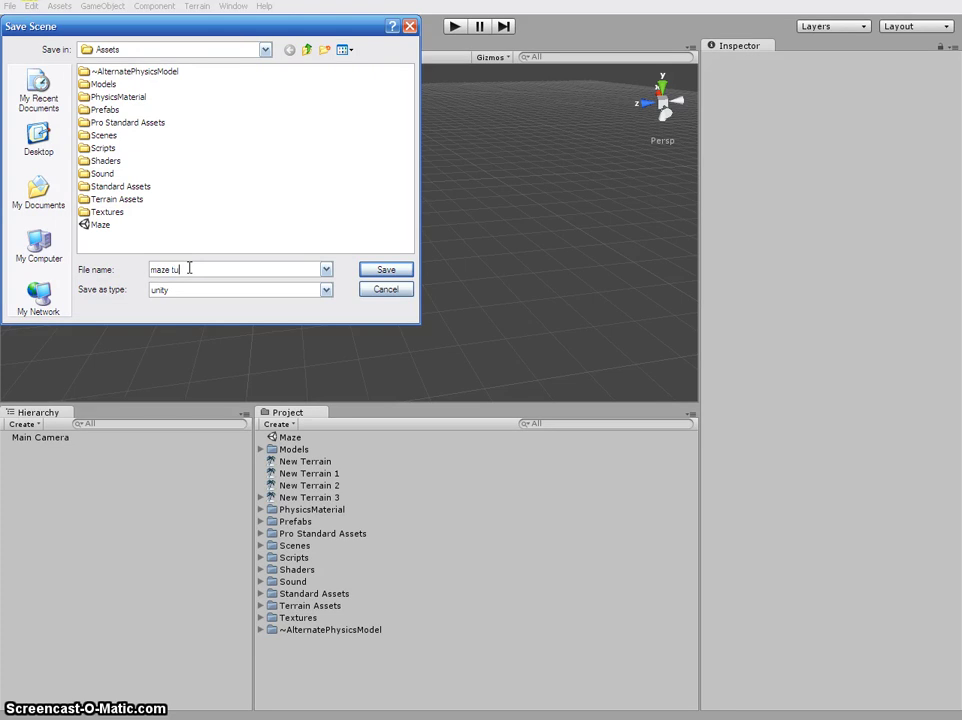
pyautogui.write('torial')
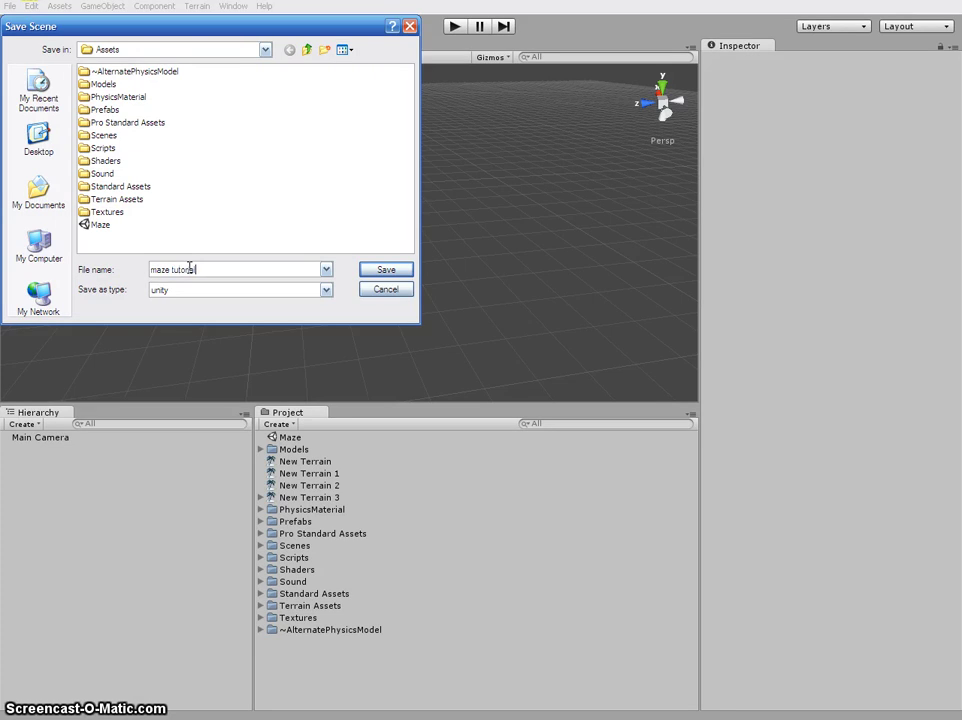
pyautogui.click(400, 272)
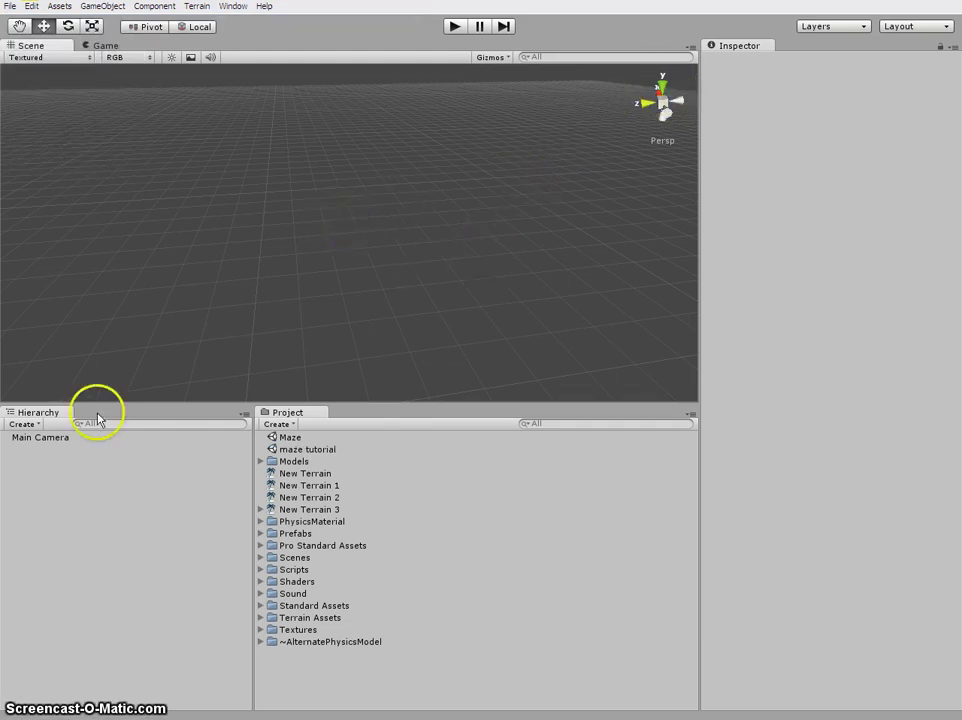
# Step: Frame the Main Camera and drag it up and away to roughly (236, 206, 705)
pyautogui.click(36, 438)
pyautogui.press('f')
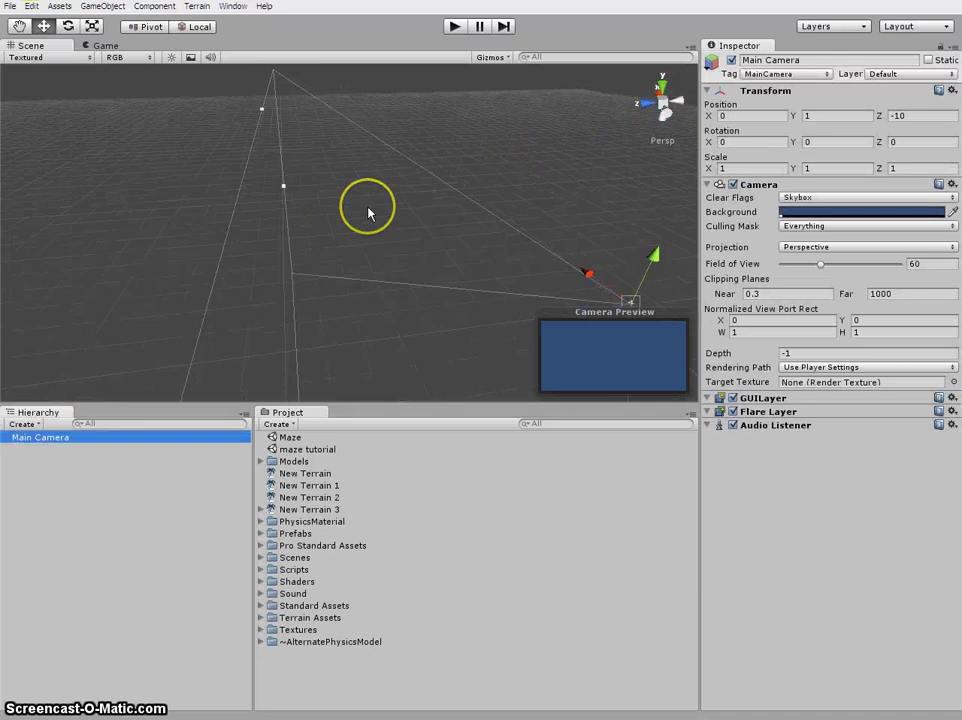
pyautogui.moveTo(521, 278); pyautogui.dragTo(357, 240)
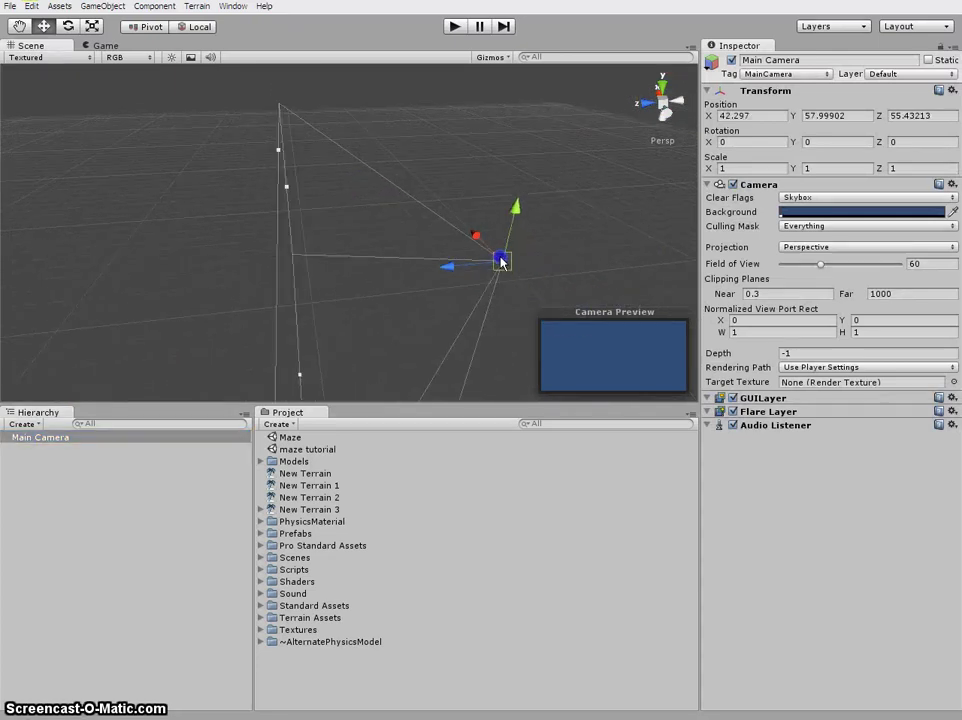
pyautogui.scroll(2, 357, 240)
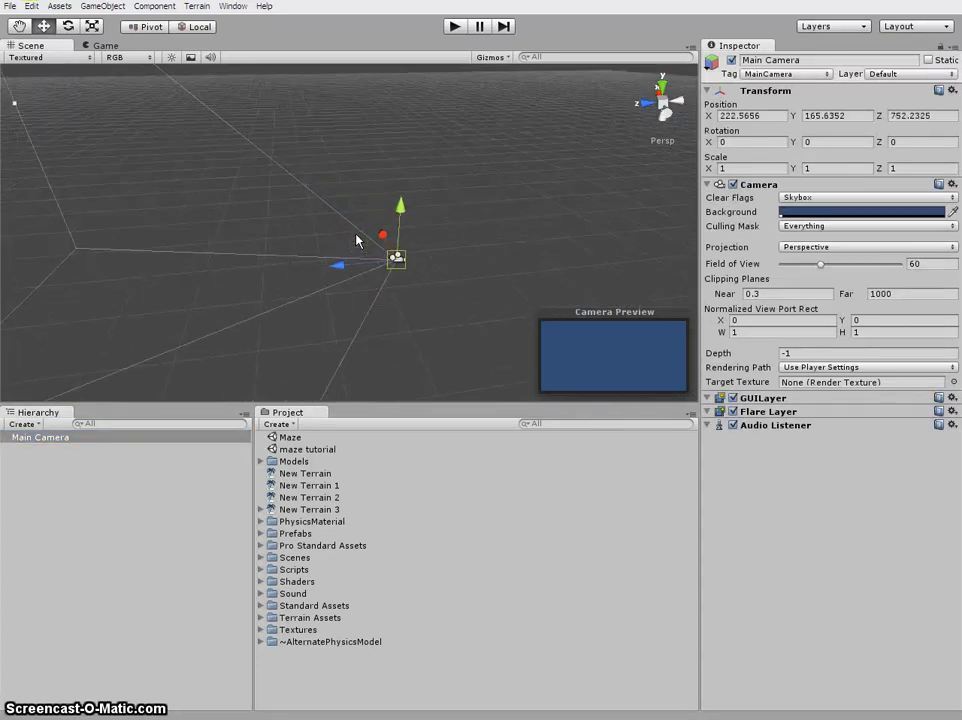
pyautogui.moveTo(392, 272); pyautogui.dragTo(373, 220)
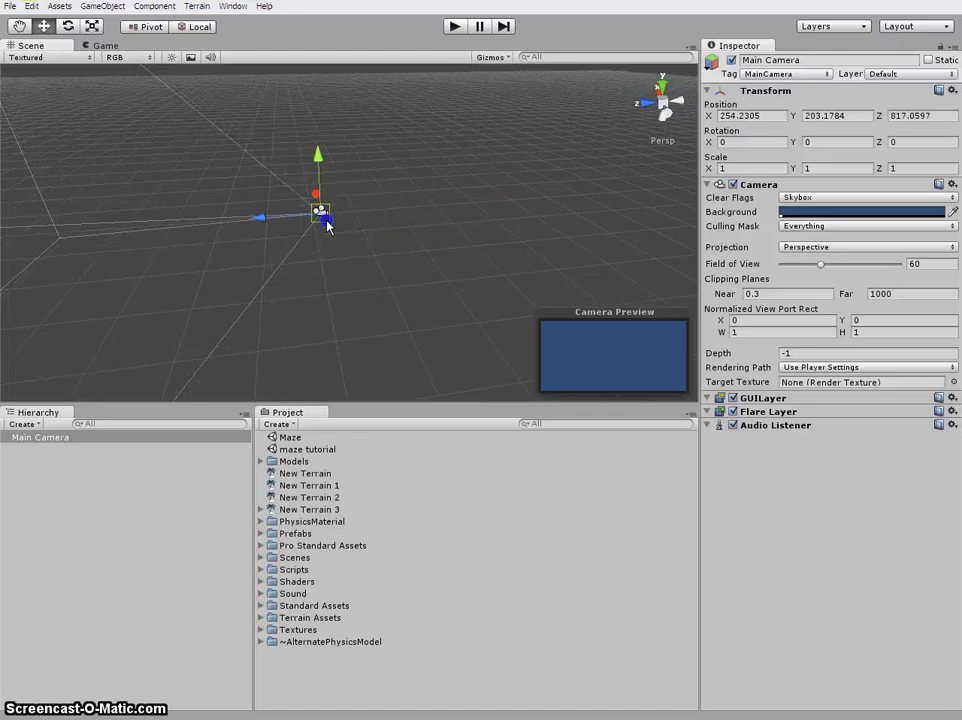
pyautogui.click(206, 90)
pyautogui.moveTo(382, 215); pyautogui.dragTo(430, 224)
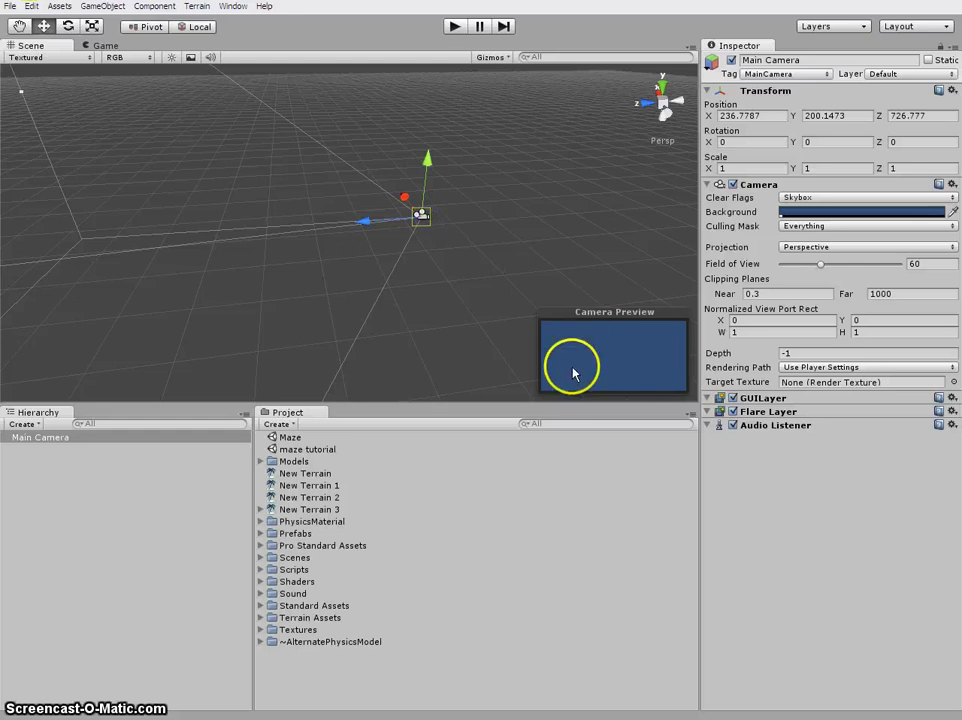
pyautogui.moveTo(421, 216)
pyautogui.mouseDown()
pyautogui.moveTo(444, 240)
pyautogui.moveTo(455, 178)
pyautogui.moveTo(483, 247)
pyautogui.moveTo(438, 238)
pyautogui.moveTo(445, 211)
pyautogui.mouseUp()
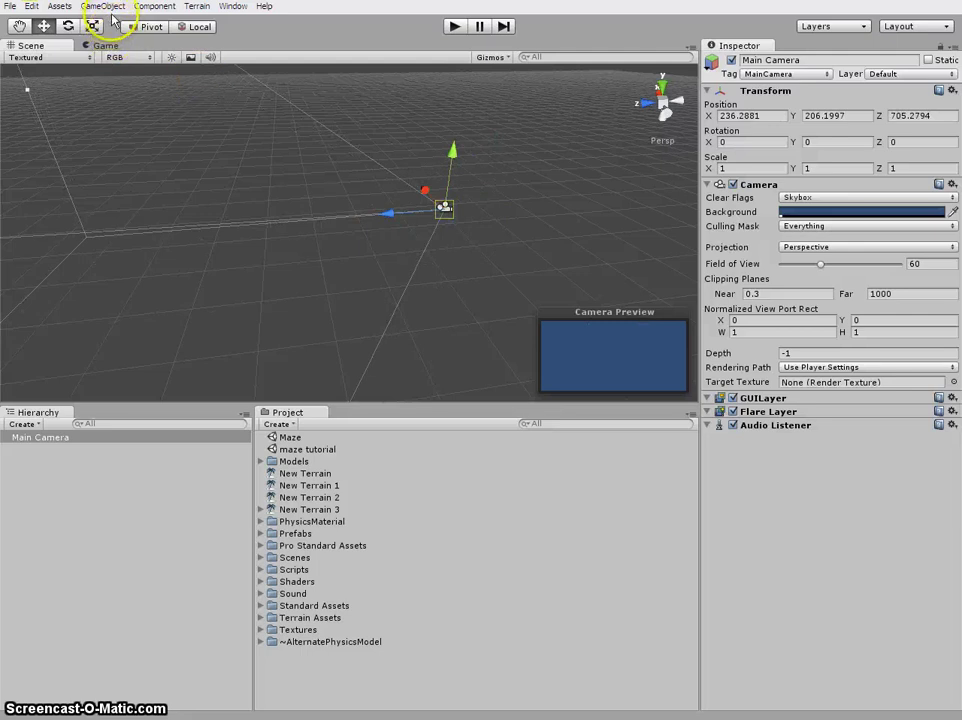
# Step: Create a new flat terrain at the scene origin
pyautogui.click(197, 6)
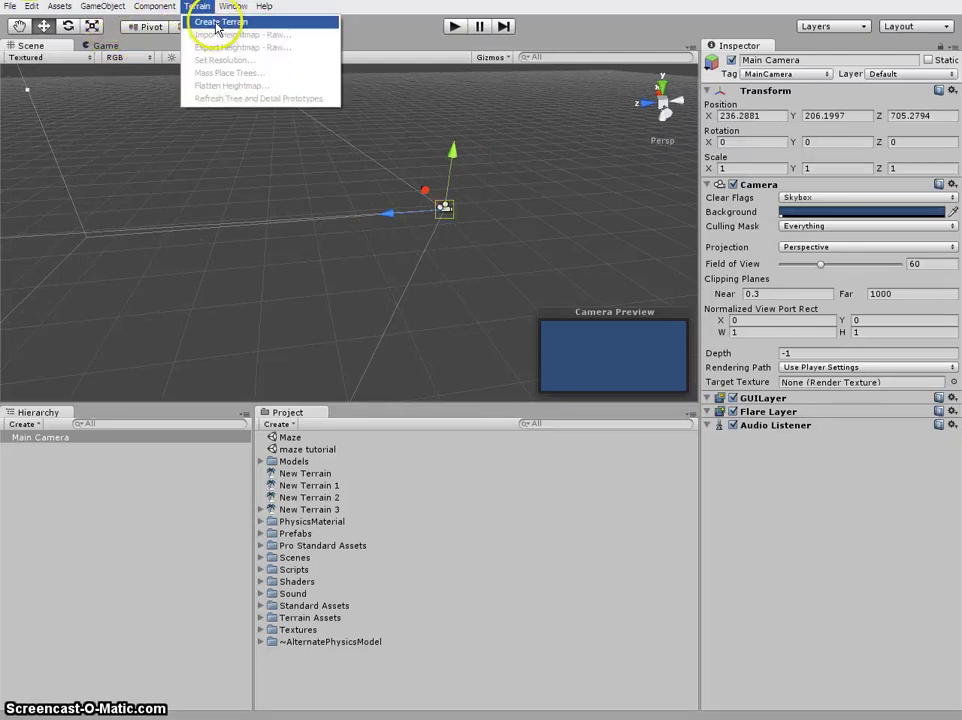
pyautogui.click(216, 24)
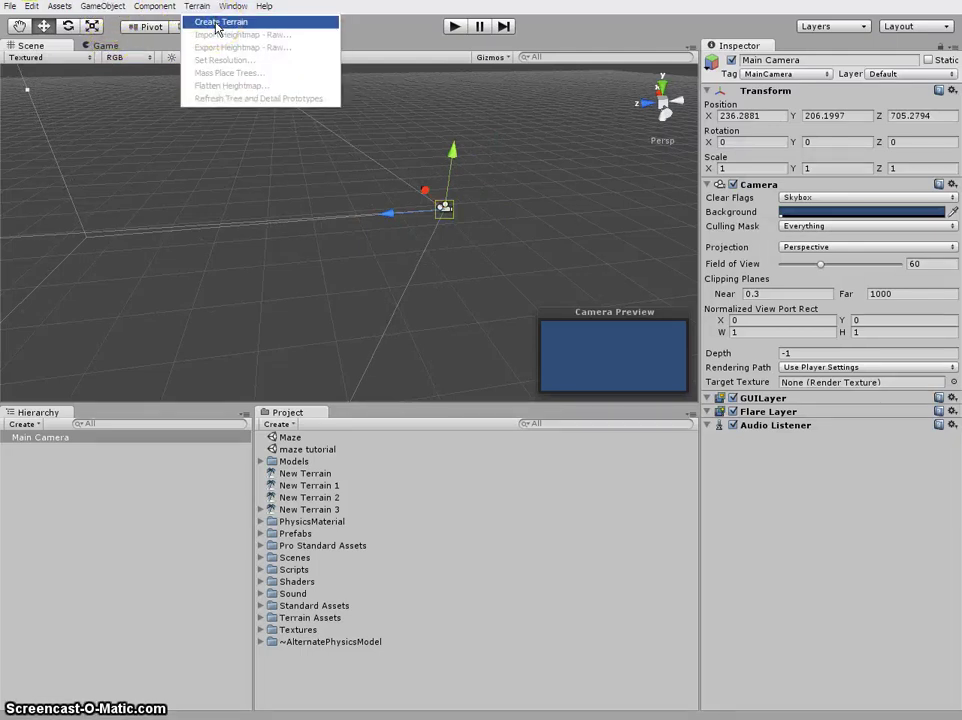
pyautogui.click(376, 189)
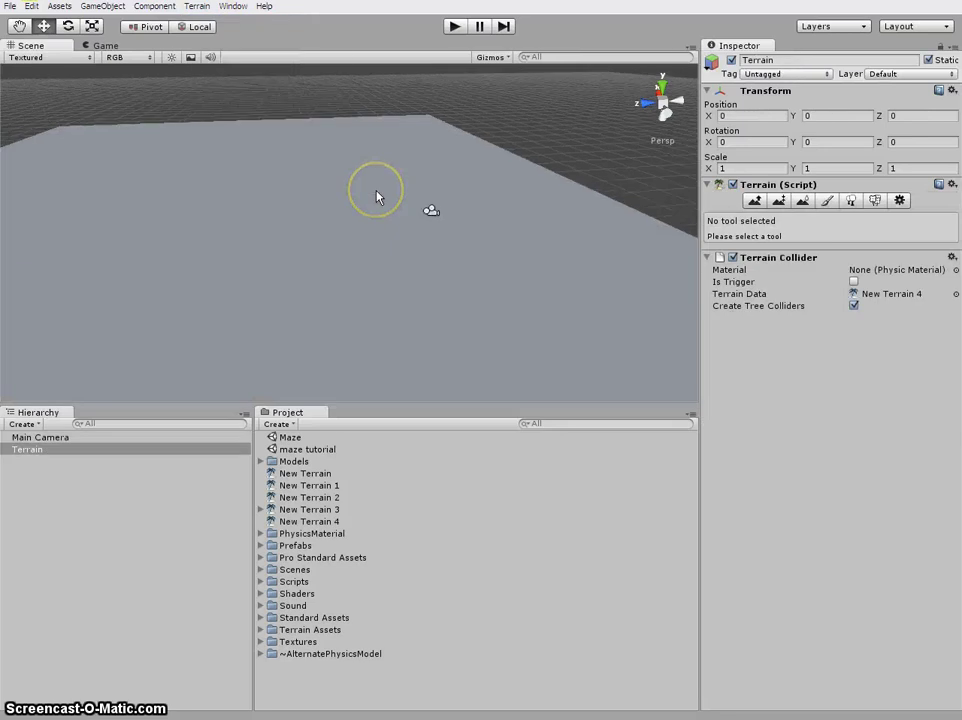
pyautogui.click(389, 217)
# Step: Move the Main Camera closer above the terrain, to about (138, 215, 119)
pyautogui.click(408, 222)
pyautogui.moveTo(408, 222)
pyautogui.mouseDown()
pyautogui.moveTo(594, 357)
pyautogui.moveTo(668, 197)
pyautogui.mouseUp()
pyautogui.scroll(-2, 449, 253)
pyautogui.moveTo(541, 210); pyautogui.dragTo(626, 259)
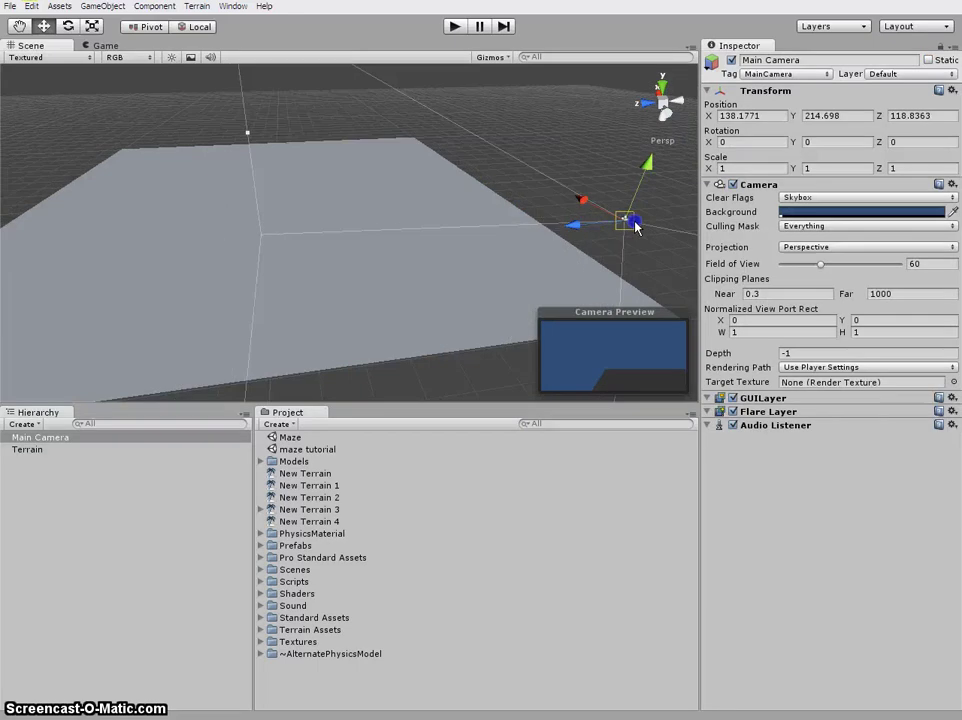
# Step: Select the new terrain to show its settings
pyautogui.click(240, 247)
pyautogui.scroll(-1, 240, 247)
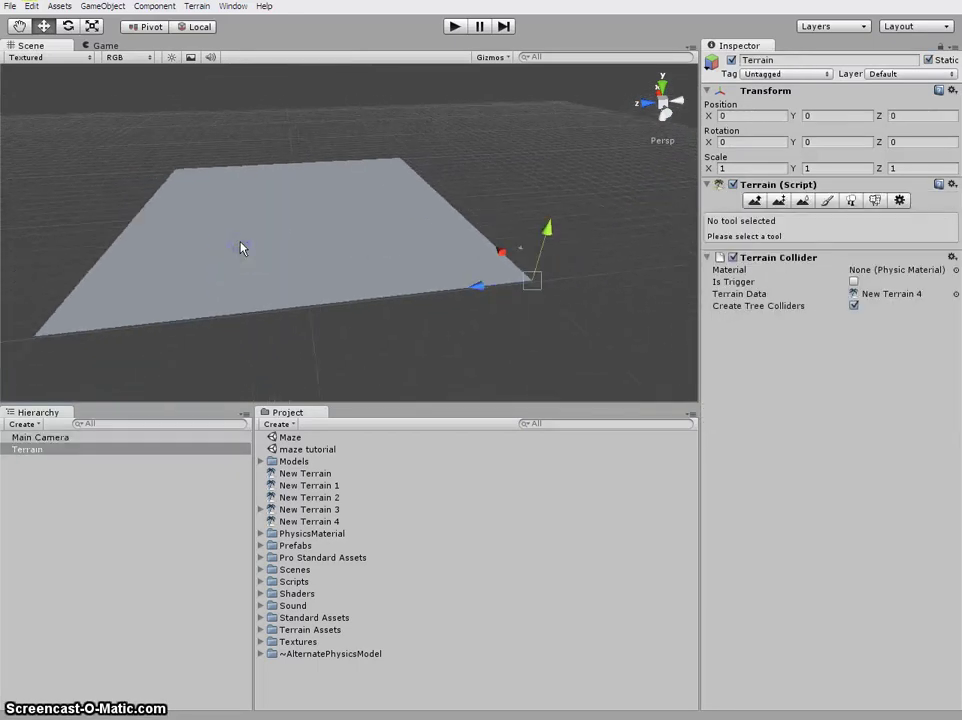
pyautogui.scroll(2, 240, 247)
pyautogui.scroll(2, 240, 247)
pyautogui.scroll(-2, 240, 247)
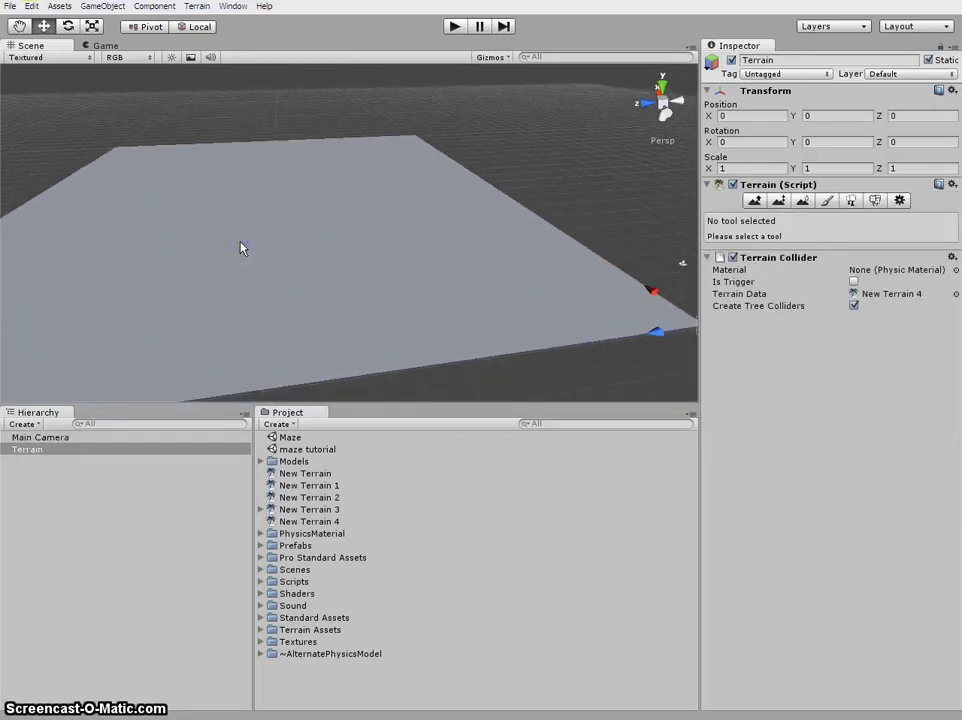
pyautogui.scroll(-2, 240, 247)
pyautogui.click(288, 352)
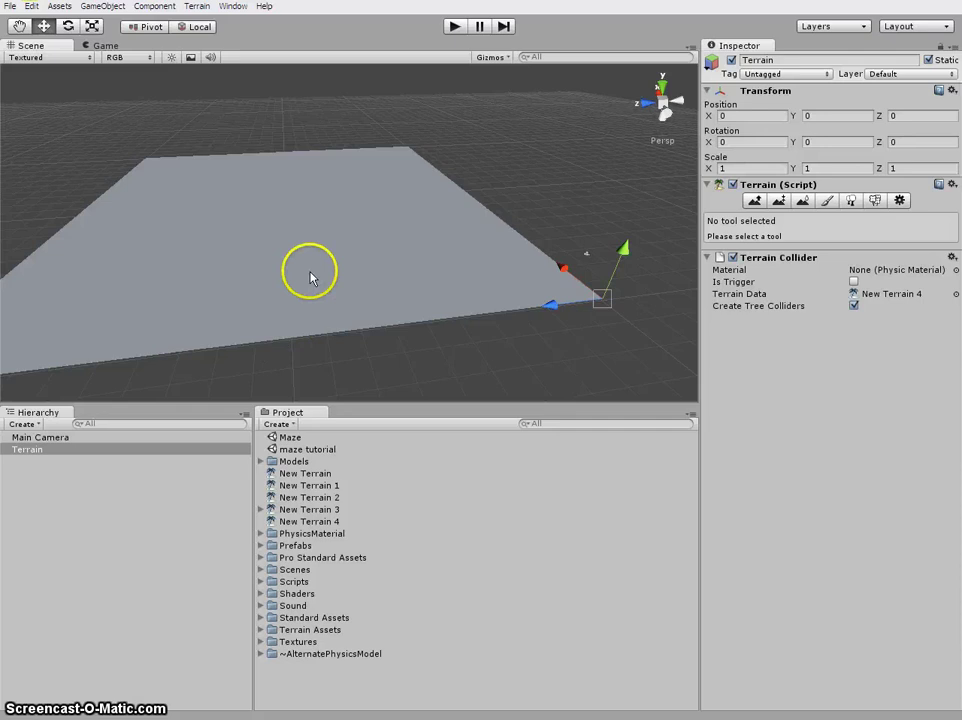
# Step: Raise a bump near the terrain's front-right edge with Raise/Lower Terrain
pyautogui.click(757, 203)
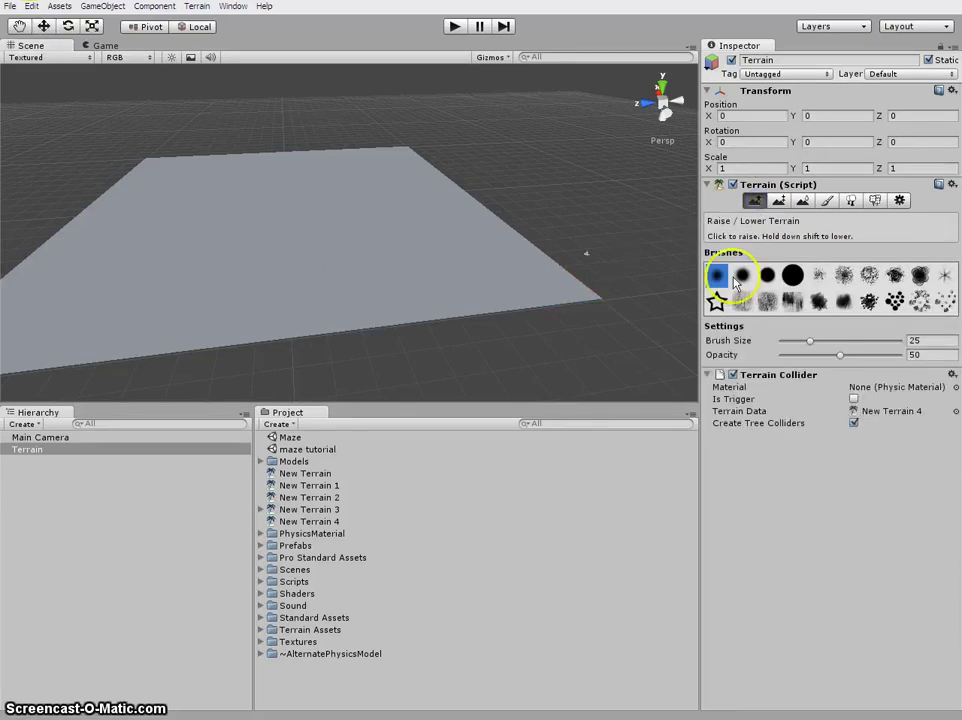
pyautogui.moveTo(492, 249)
pyautogui.keyDown('alt'); pyautogui.mouseDown()
pyautogui.moveTo(562, 333)
pyautogui.moveTo(556, 305)
pyautogui.mouseUp(); pyautogui.keyUp('alt')
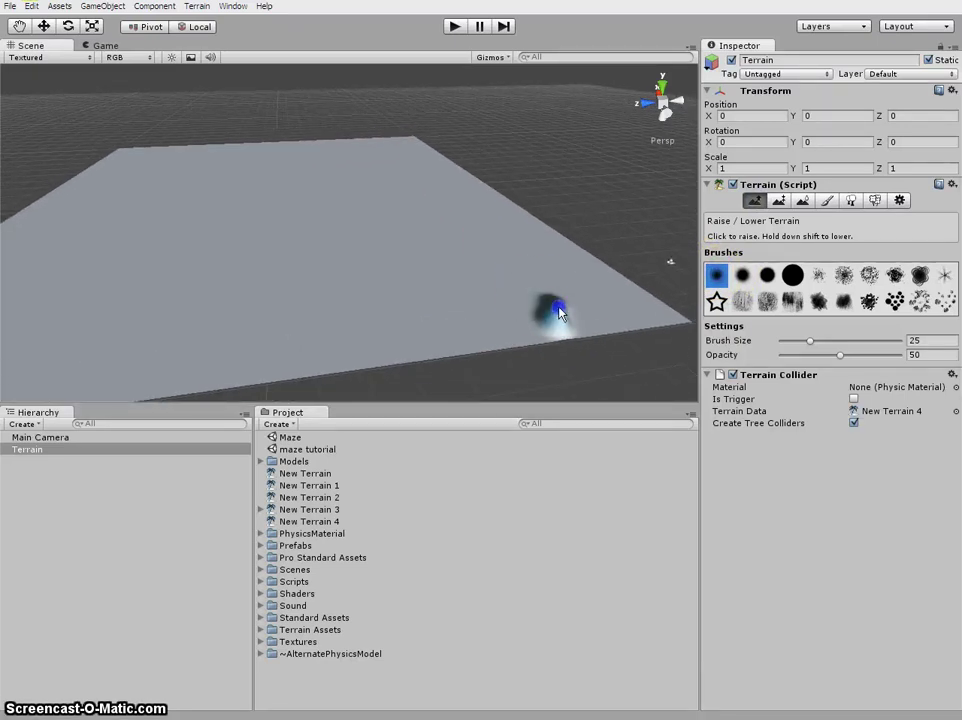
pyautogui.moveTo(559, 313); pyautogui.dragTo(645, 348)
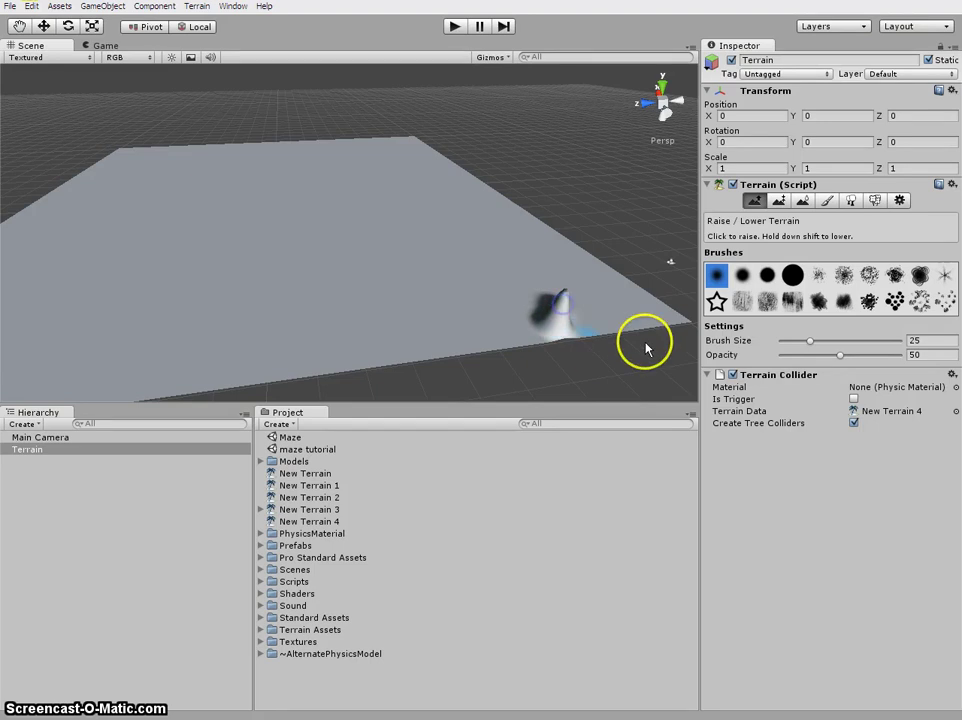
# Step: Build the bump taller with Paint Height, then smooth its slopes
pyautogui.click(785, 204)
pyautogui.click(787, 240)
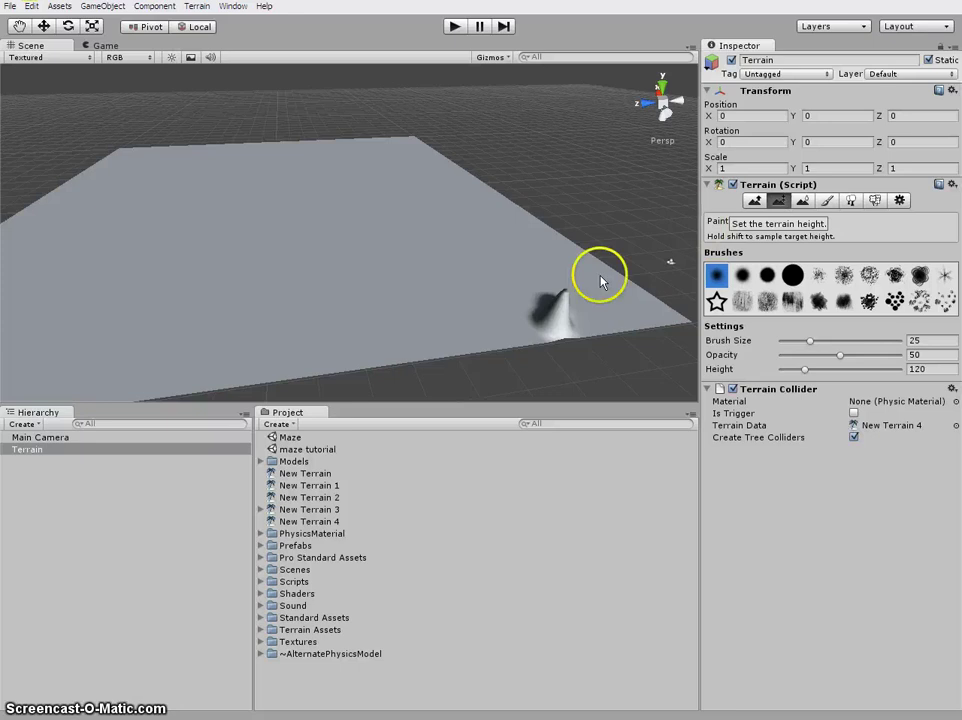
pyautogui.moveTo(560, 320); pyautogui.dragTo(562, 318)
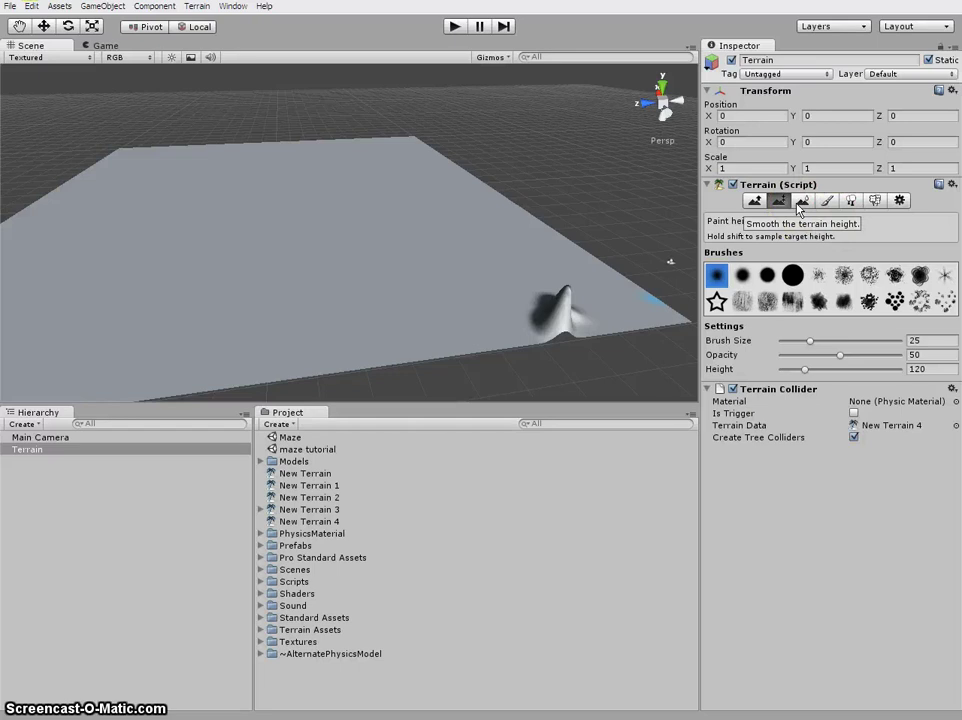
pyautogui.click(801, 201)
pyautogui.moveTo(528, 307); pyautogui.dragTo(568, 296)
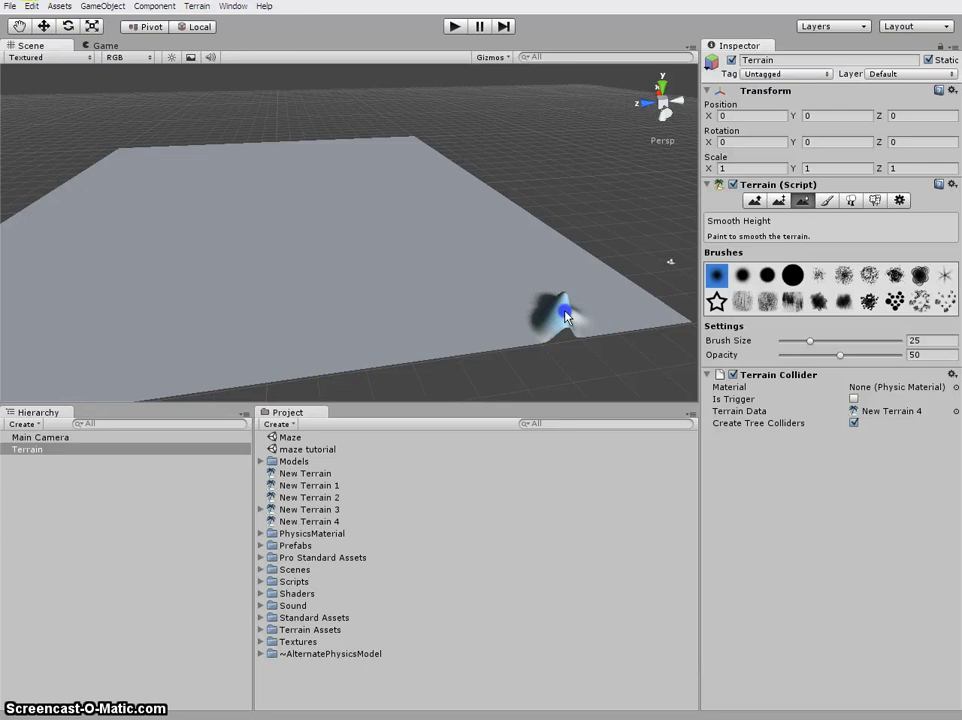
# Step: Add Grass01 as the terrain's first paint texture, covering the whole terrain
pyautogui.click(827, 203)
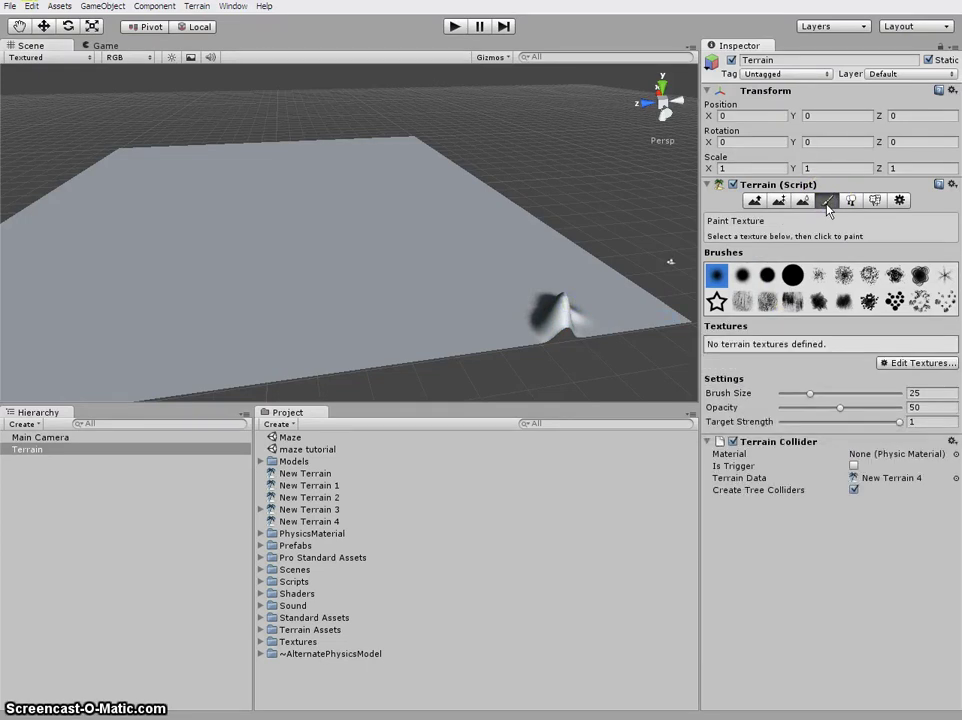
pyautogui.click(907, 364)
pyautogui.click(843, 364)
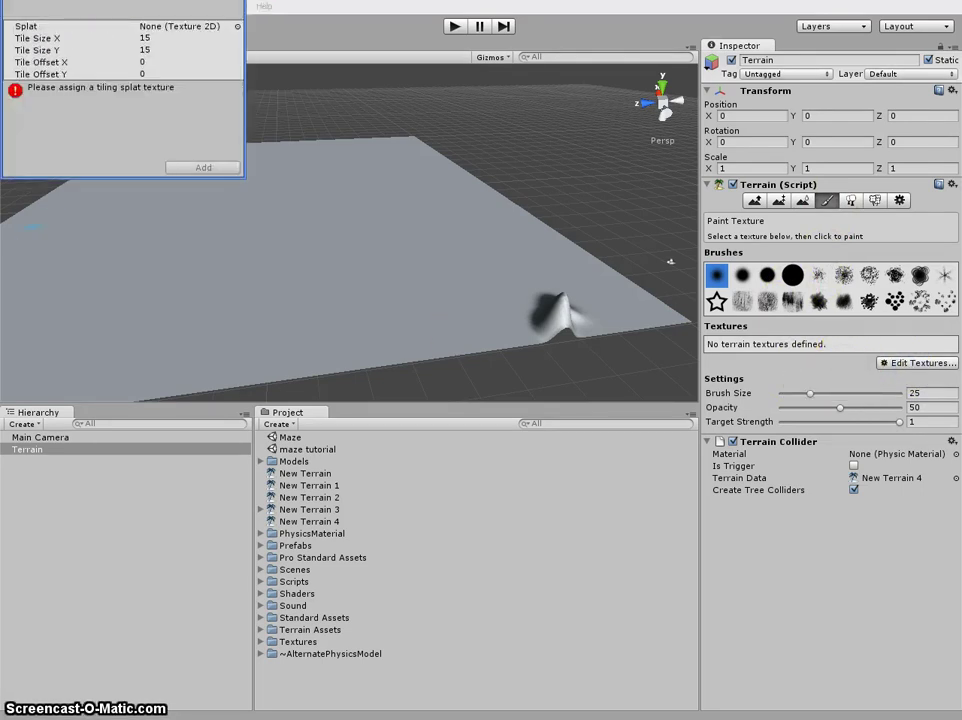
pyautogui.moveTo(132, 0); pyautogui.dragTo(129, 0)
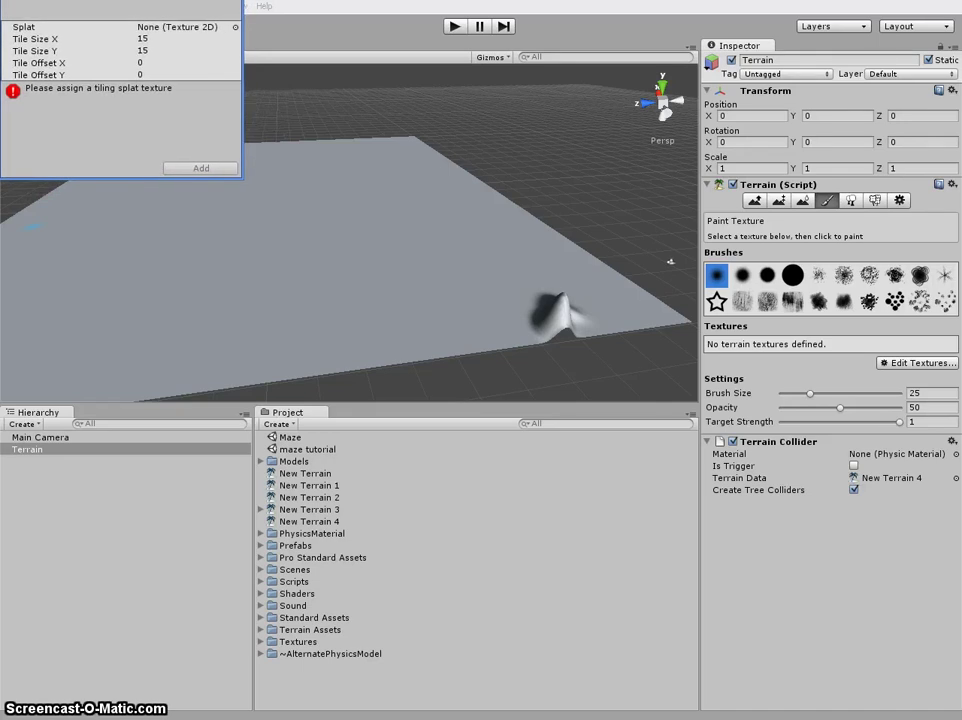
pyautogui.click(236, 32)
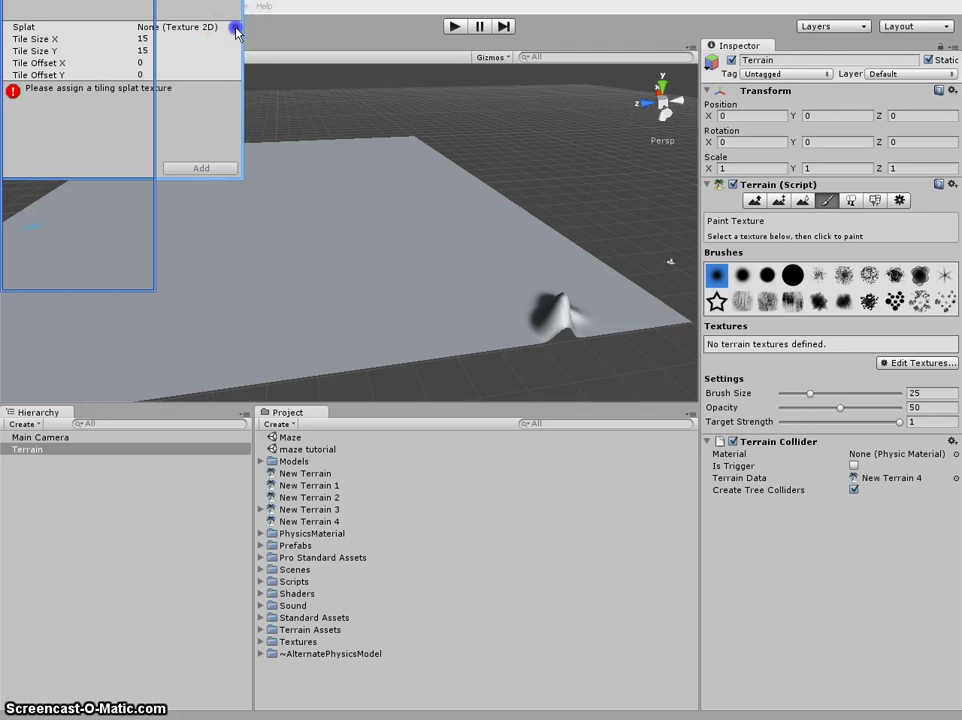
pyautogui.moveTo(147, 48); pyautogui.dragTo(148, 95)
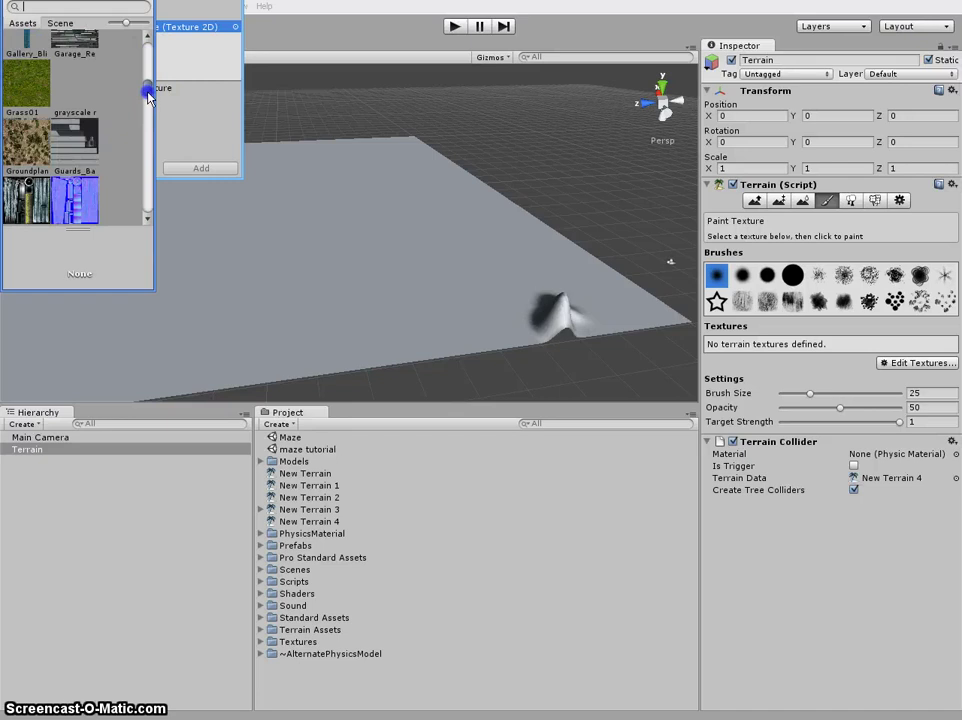
pyautogui.click(26, 88)
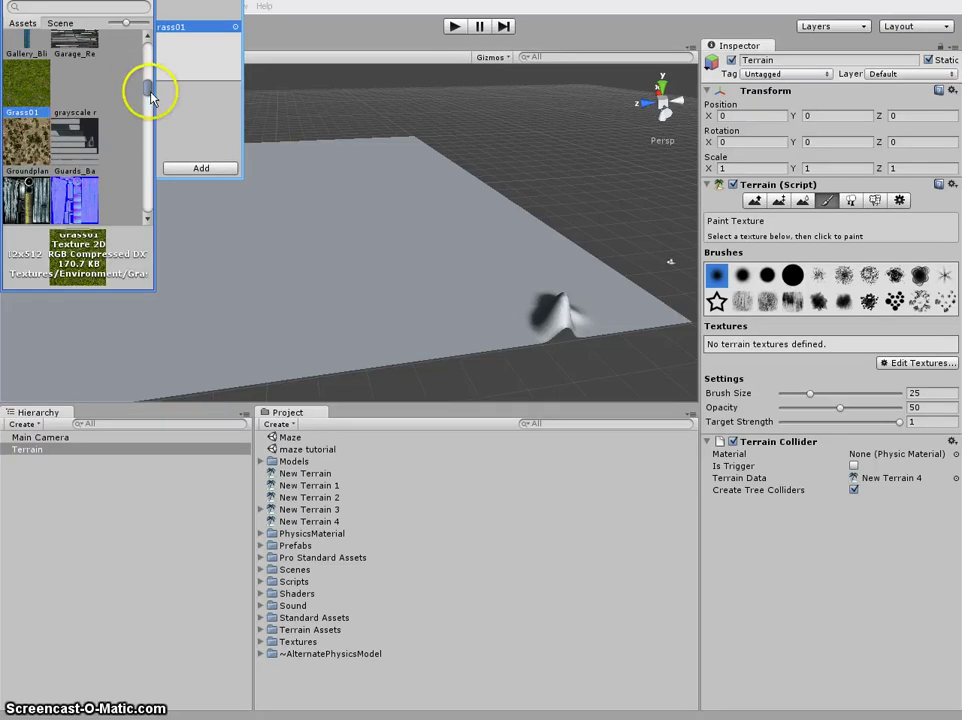
pyautogui.doubleClick(22, 101)
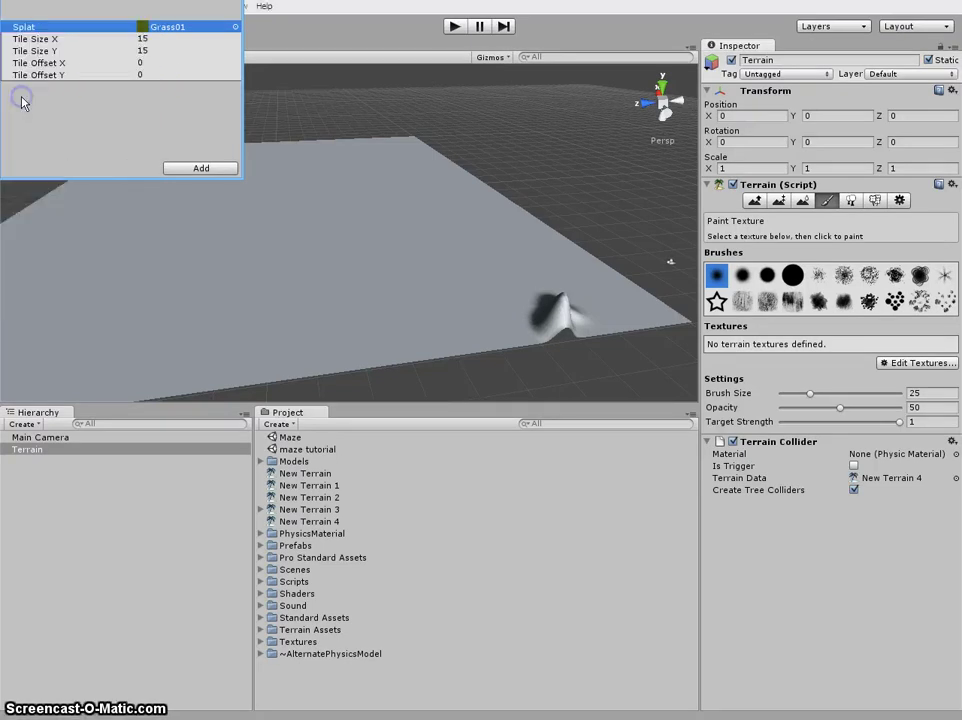
pyautogui.click(201, 168)
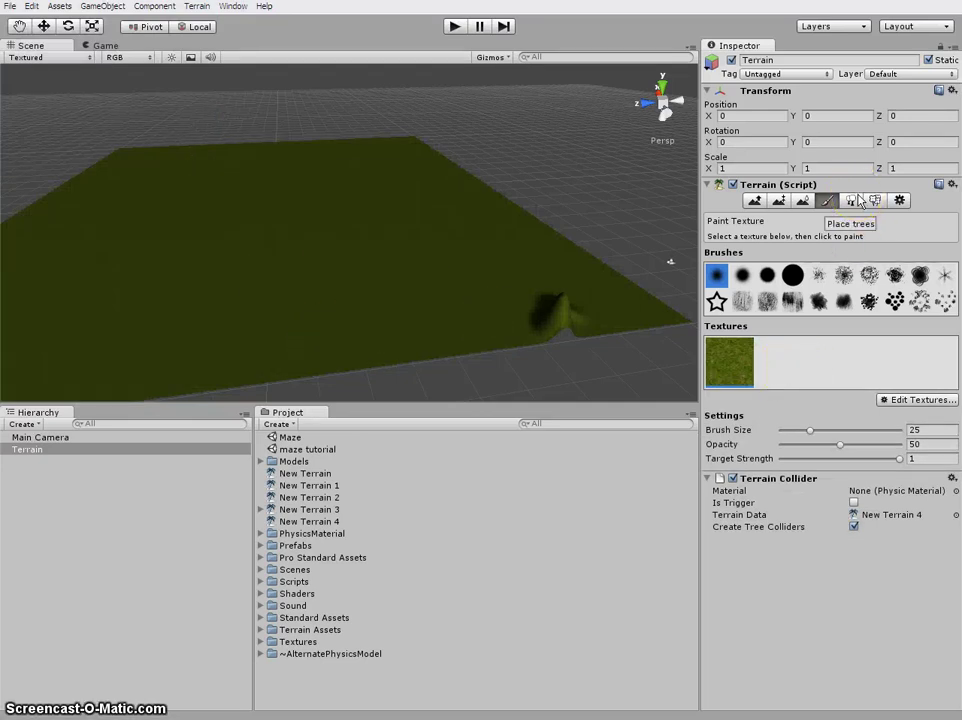
# Step: Add Pine_Prefab_Green as a tree type on the terrain
pyautogui.click(855, 200)
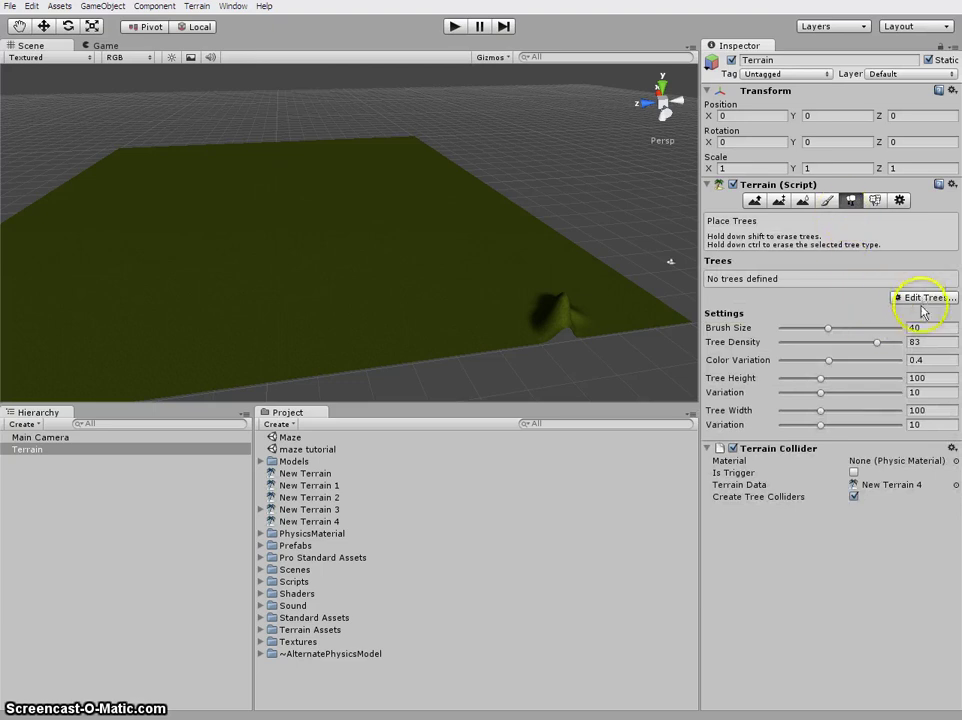
pyautogui.click(925, 298)
pyautogui.click(875, 300)
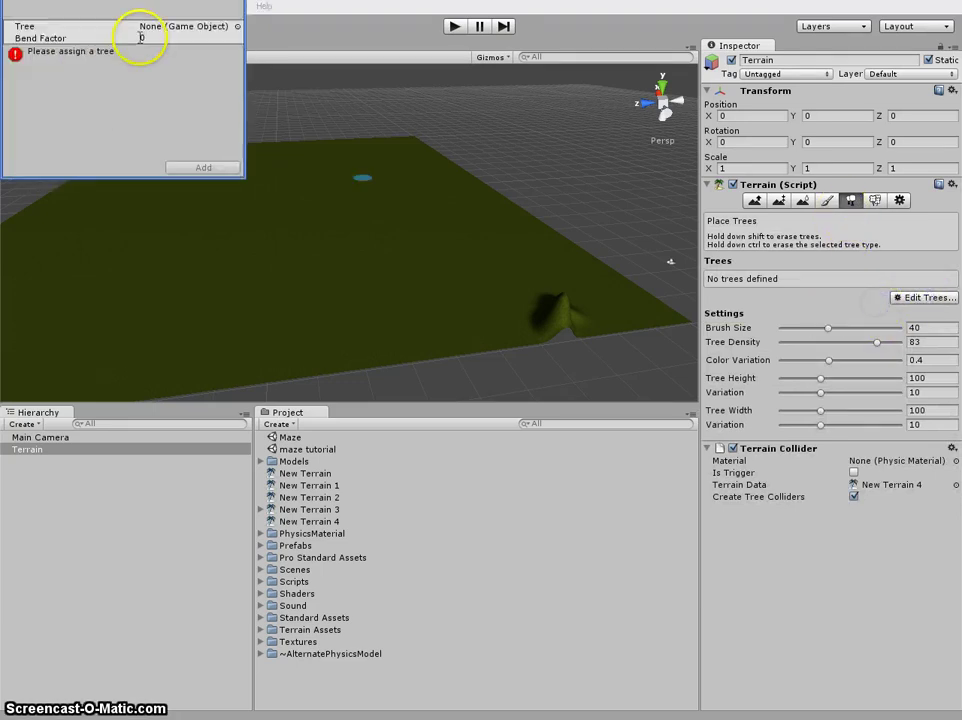
pyautogui.click(239, 32)
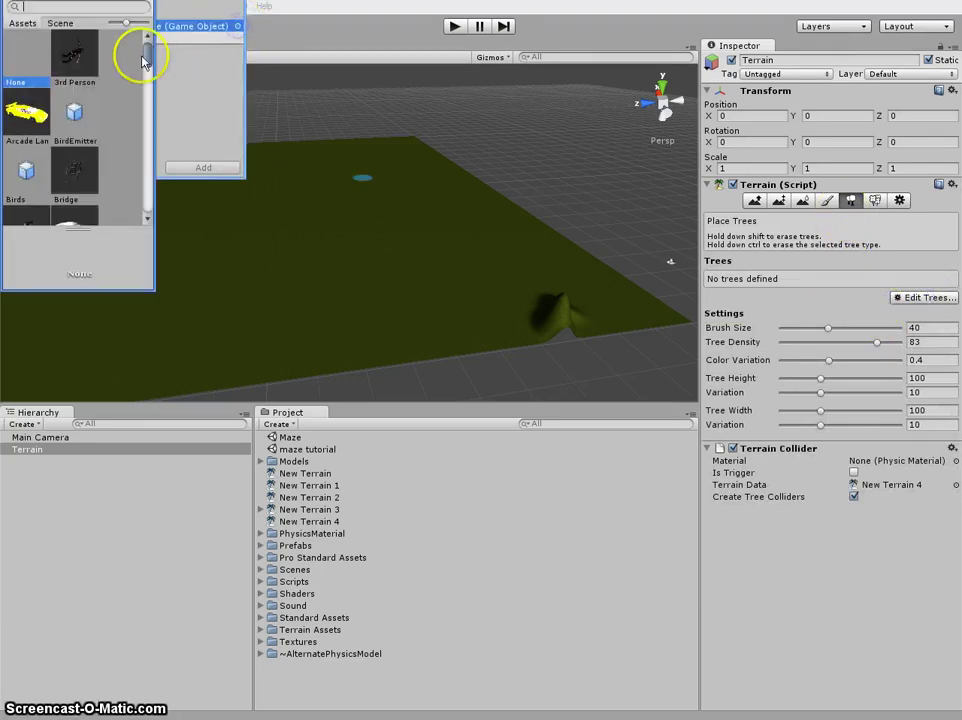
pyautogui.moveTo(147, 47); pyautogui.dragTo(147, 127)
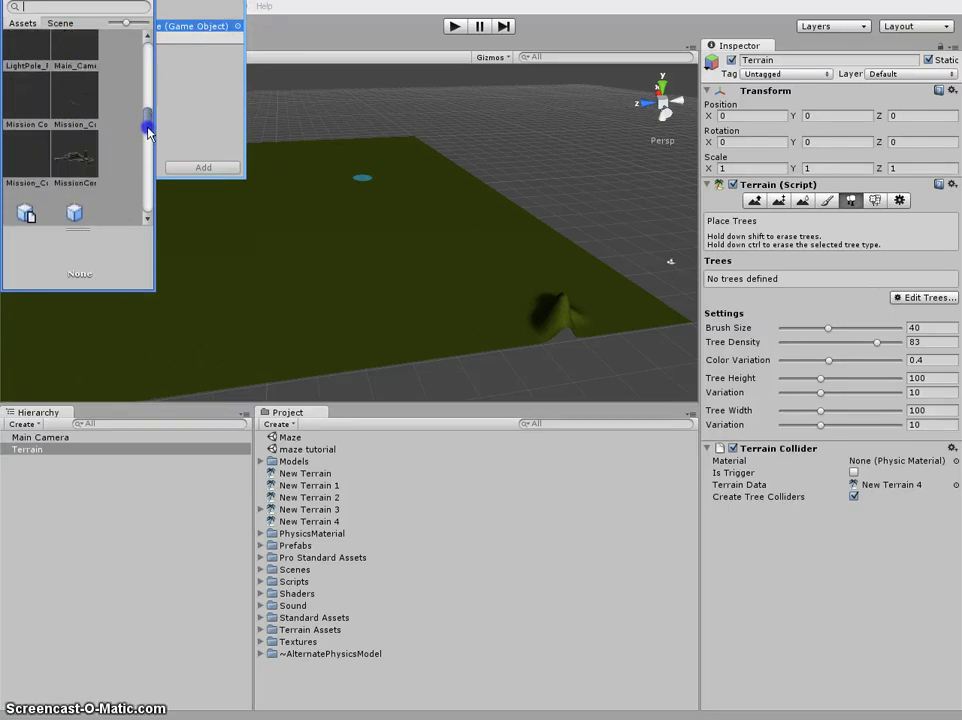
pyautogui.moveTo(147, 140)
pyautogui.mouseDown()
pyautogui.moveTo(147, 150)
pyautogui.moveTo(146, 140)
pyautogui.mouseUp()
pyautogui.doubleClick(83, 85)
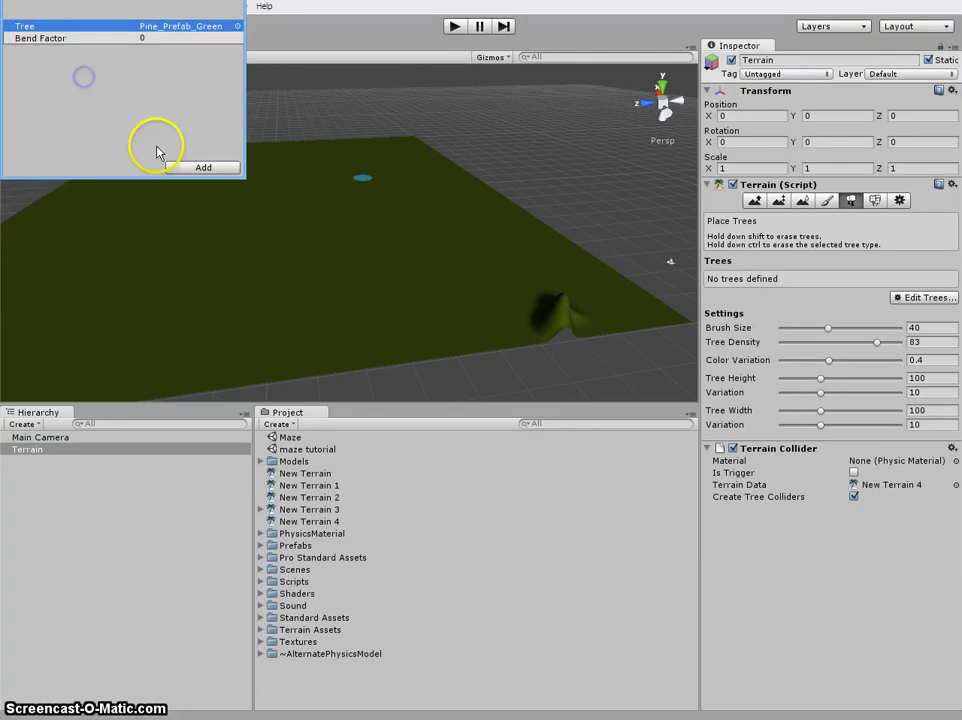
pyautogui.click(197, 170)
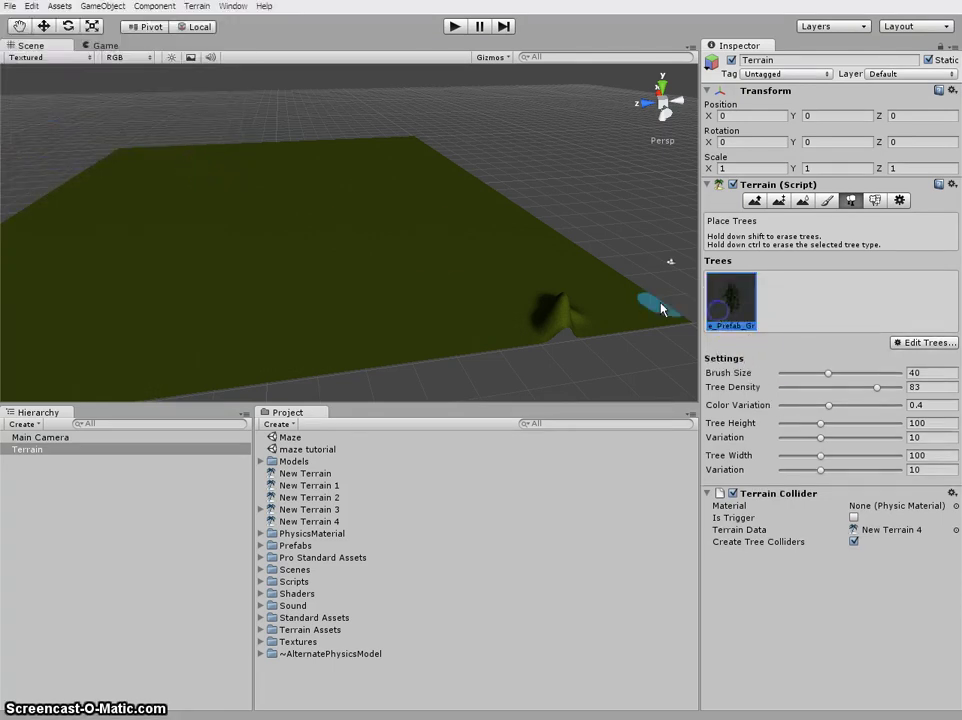
# Step: Paint a dense cluster of pines beside the hill
pyautogui.click(651, 320)
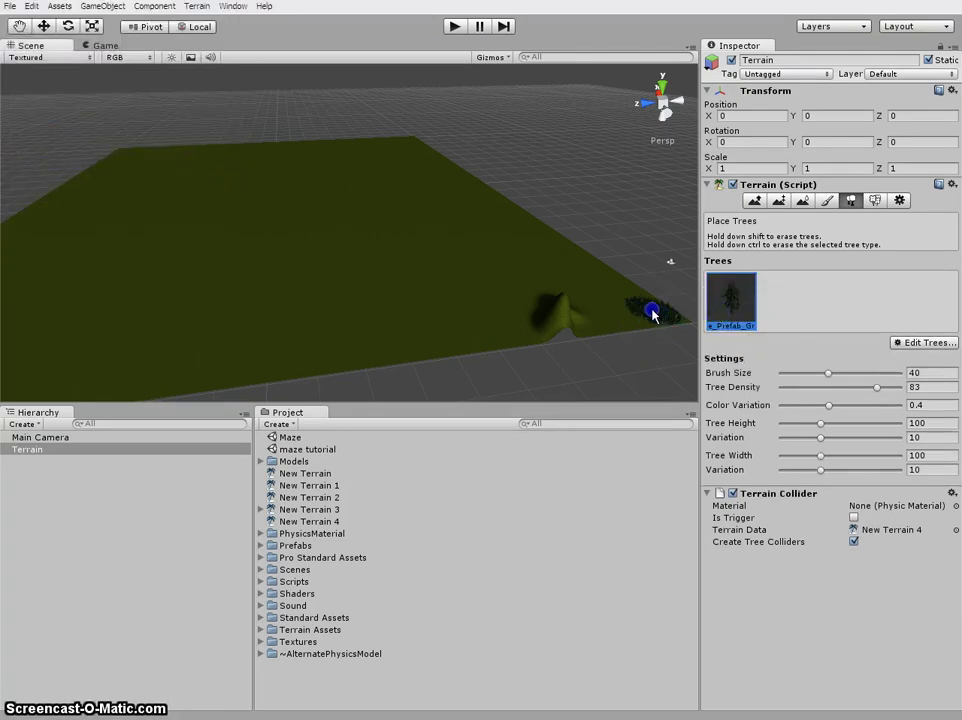
pyautogui.moveTo(645, 312)
pyautogui.keyDown('alt'); pyautogui.mouseDown()
pyautogui.moveTo(232, 198)
pyautogui.moveTo(475, 300)
pyautogui.mouseUp(); pyautogui.keyUp('alt')
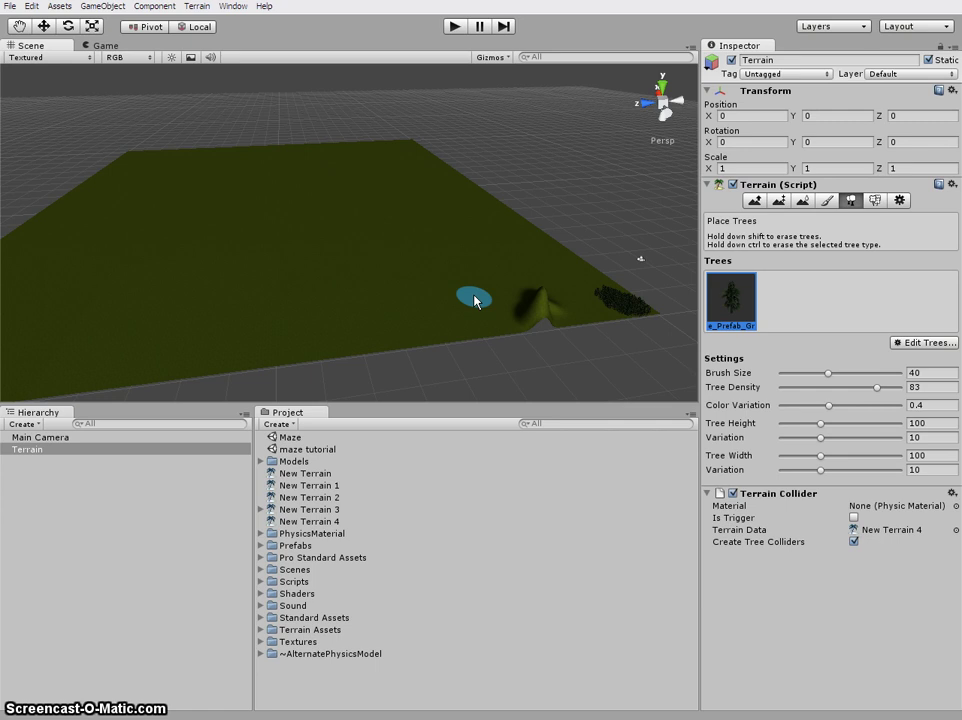
pyautogui.scroll(1, 183, 305)
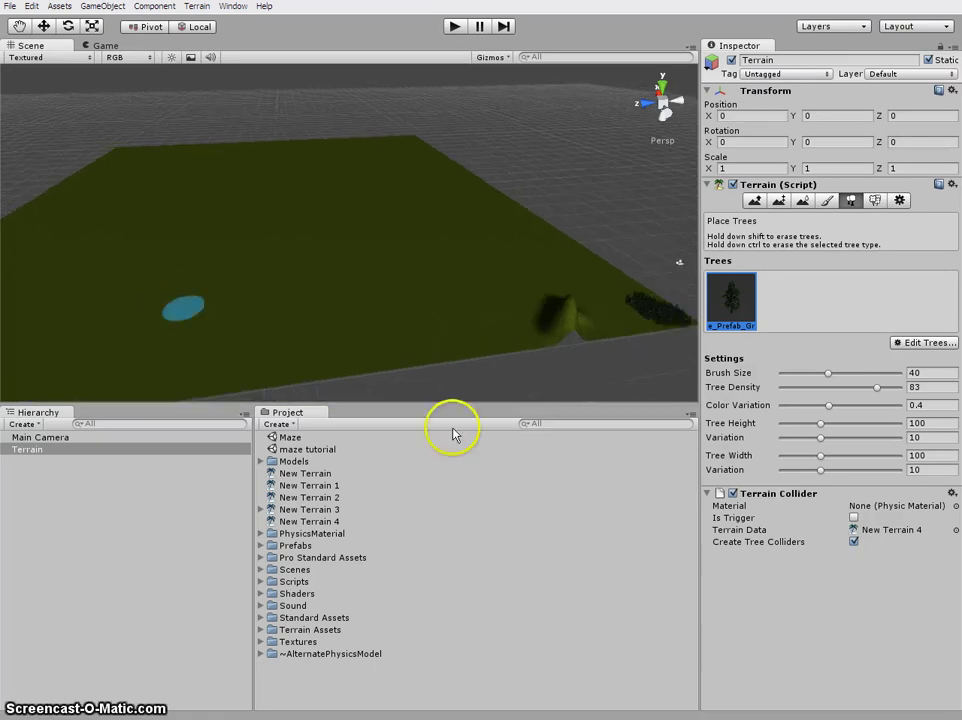
# Step: Move the Main Camera to about (84.4, 137.2, 53.0) above the terrain
pyautogui.click(361, 322)
pyautogui.click(925, 293)
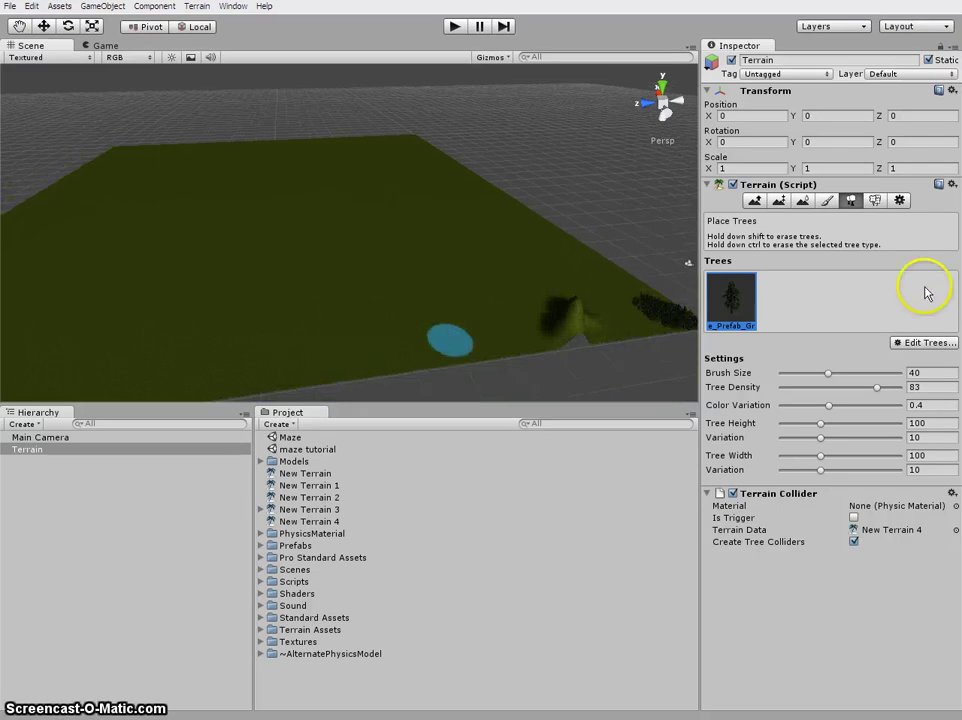
pyautogui.click(756, 201)
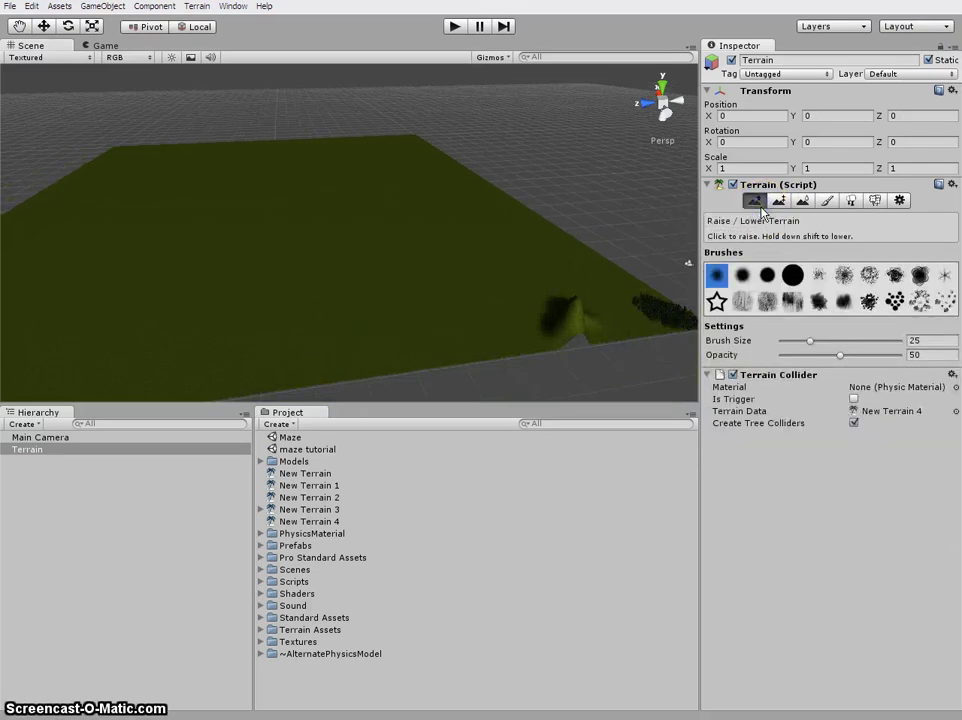
pyautogui.moveTo(398, 354)
pyautogui.mouseDown(button='right')
pyautogui.moveTo(305, 322)
pyautogui.moveTo(225, 316)
pyautogui.moveTo(279, 312)
pyautogui.moveTo(275, 329)
pyautogui.mouseUp(button='right')
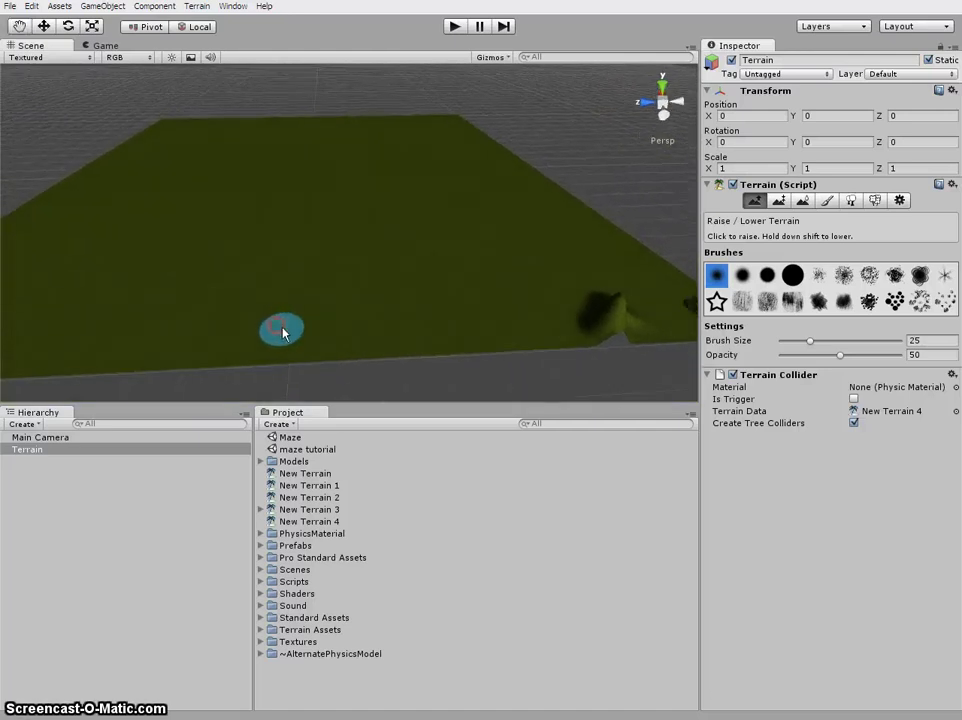
pyautogui.click(45, 27)
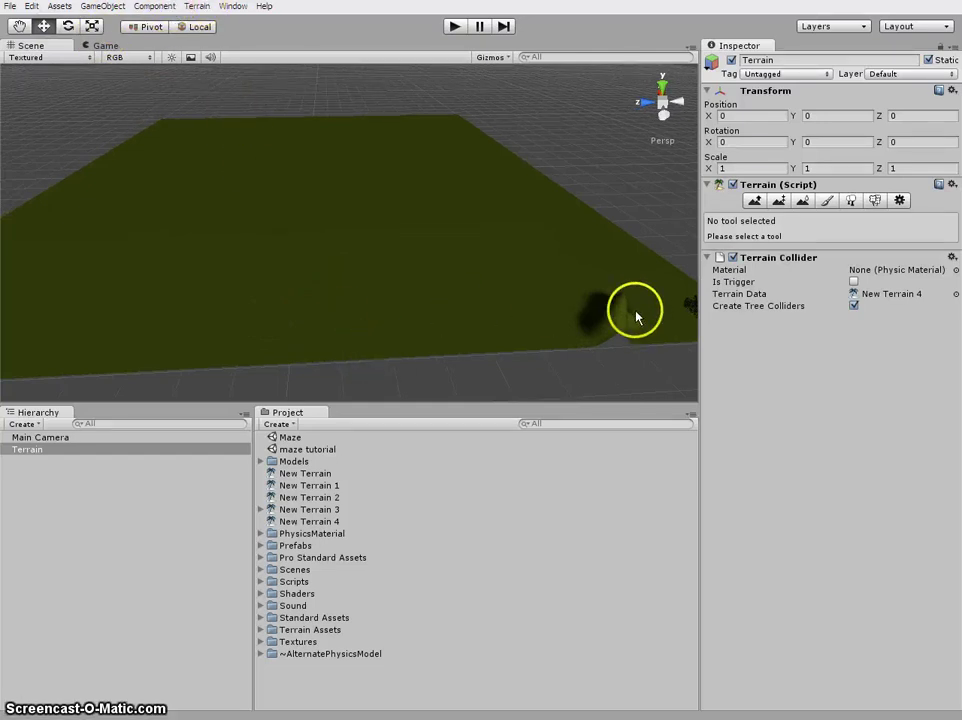
pyautogui.scroll(-3, 632, 317)
pyautogui.click(615, 258)
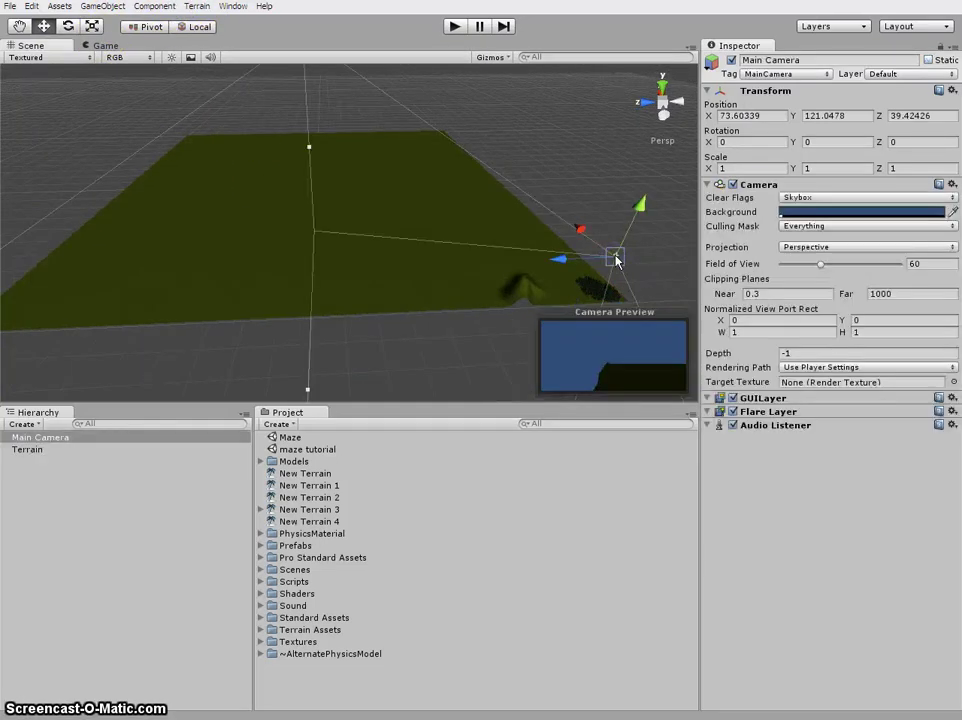
pyautogui.moveTo(615, 258); pyautogui.dragTo(611, 252)
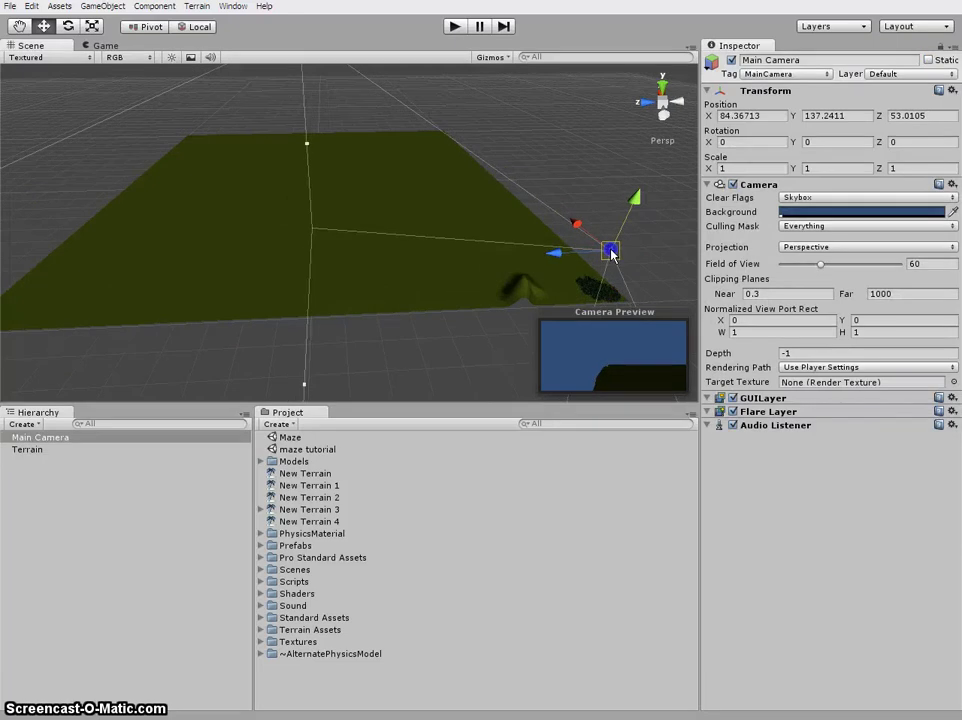
pyautogui.moveTo(430, 251); pyautogui.dragTo(440, 258, button='right')
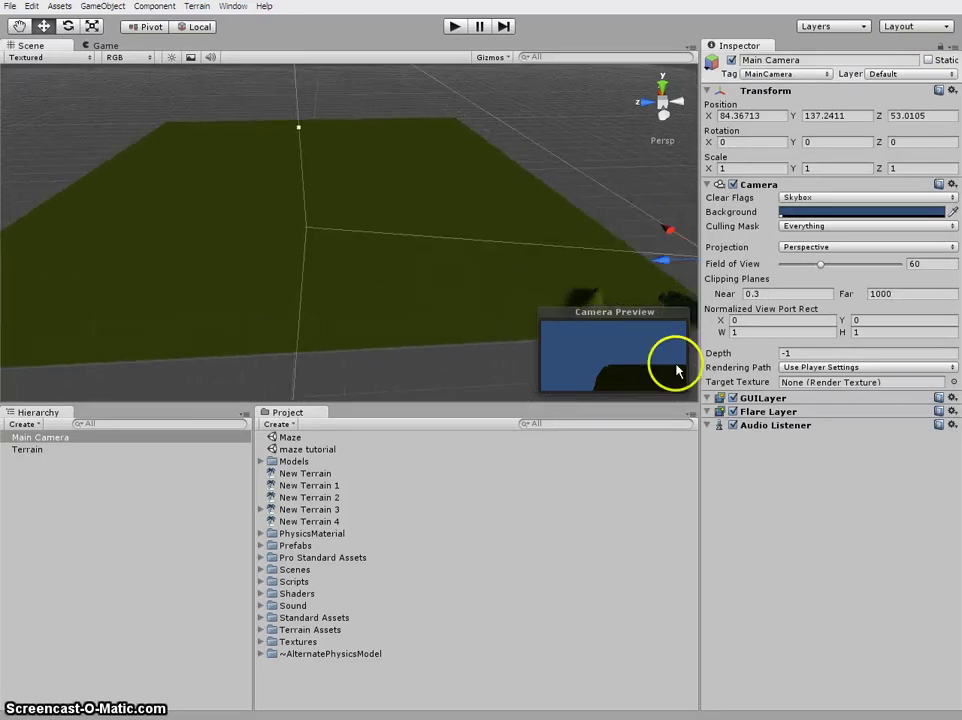
# Step: Open Render Settings and browse the Skybox Material picker
pyautogui.click(10, 8)
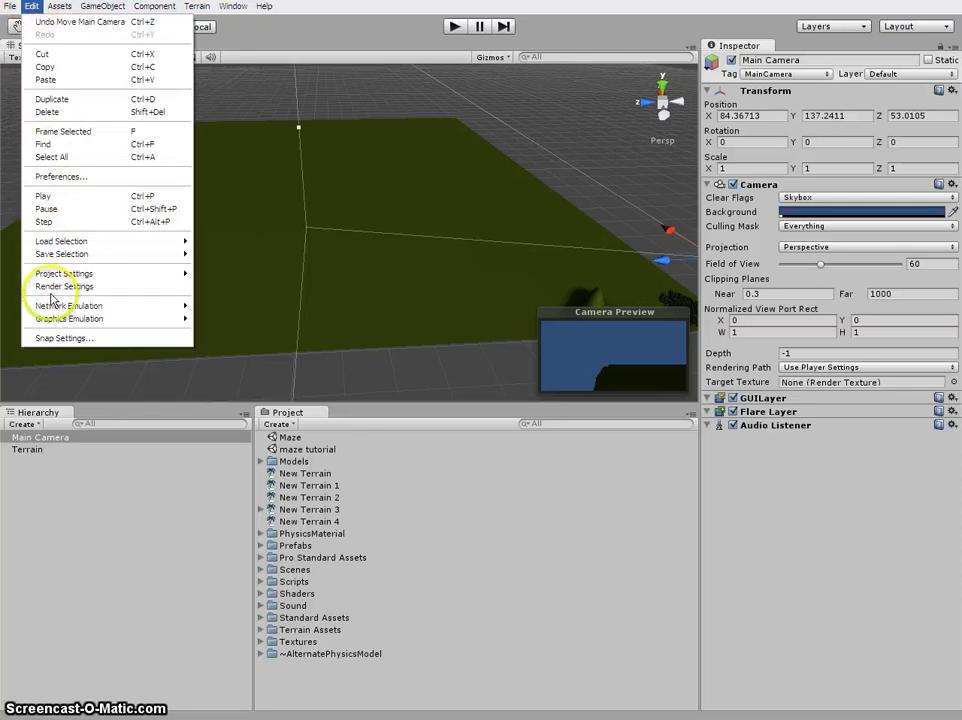
pyautogui.click(53, 289)
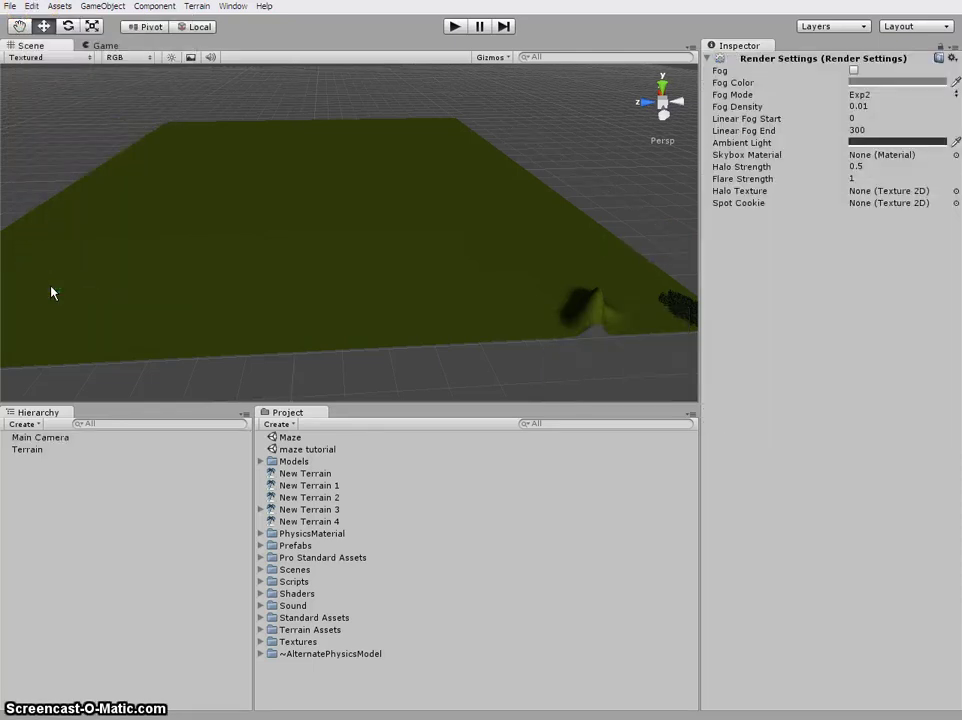
pyautogui.click(765, 158)
pyautogui.click(956, 157)
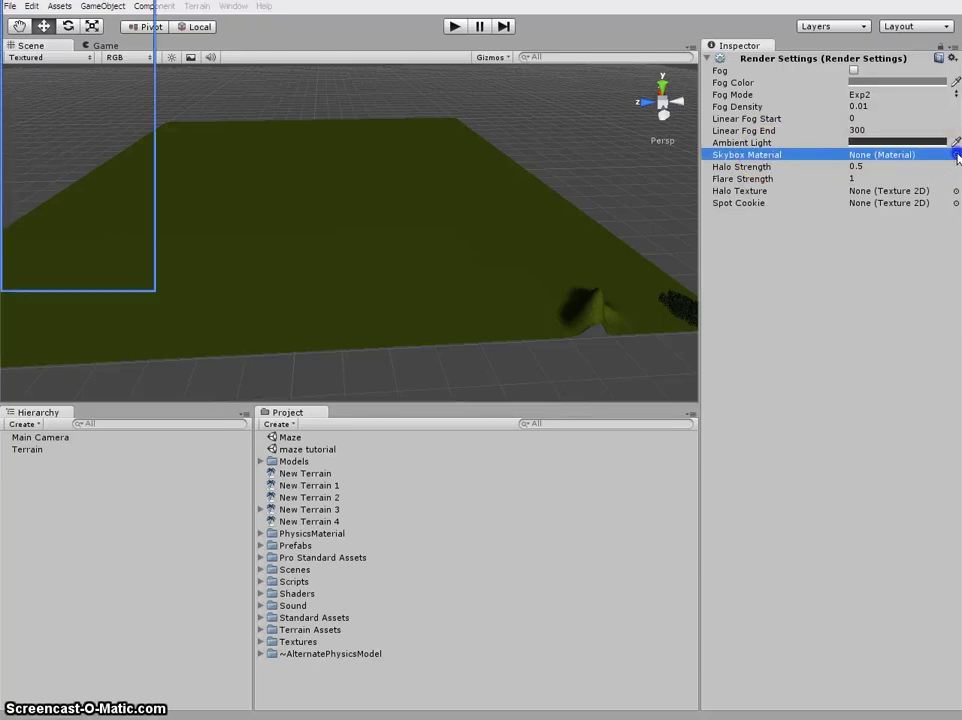
pyautogui.moveTo(146, 55); pyautogui.dragTo(146, 70)
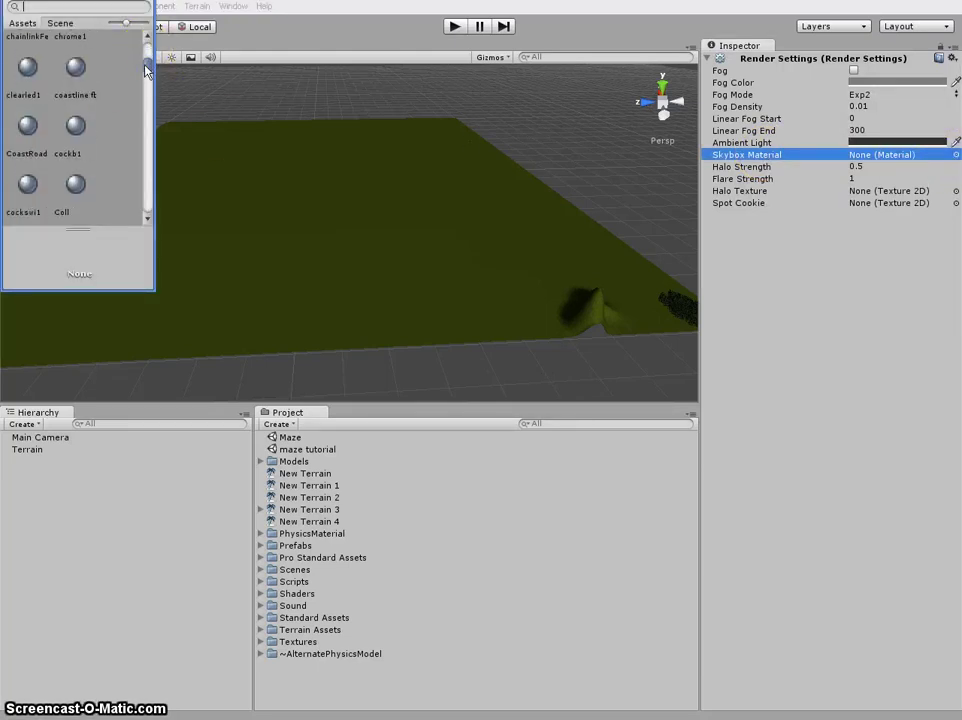
pyautogui.click(146, 220)
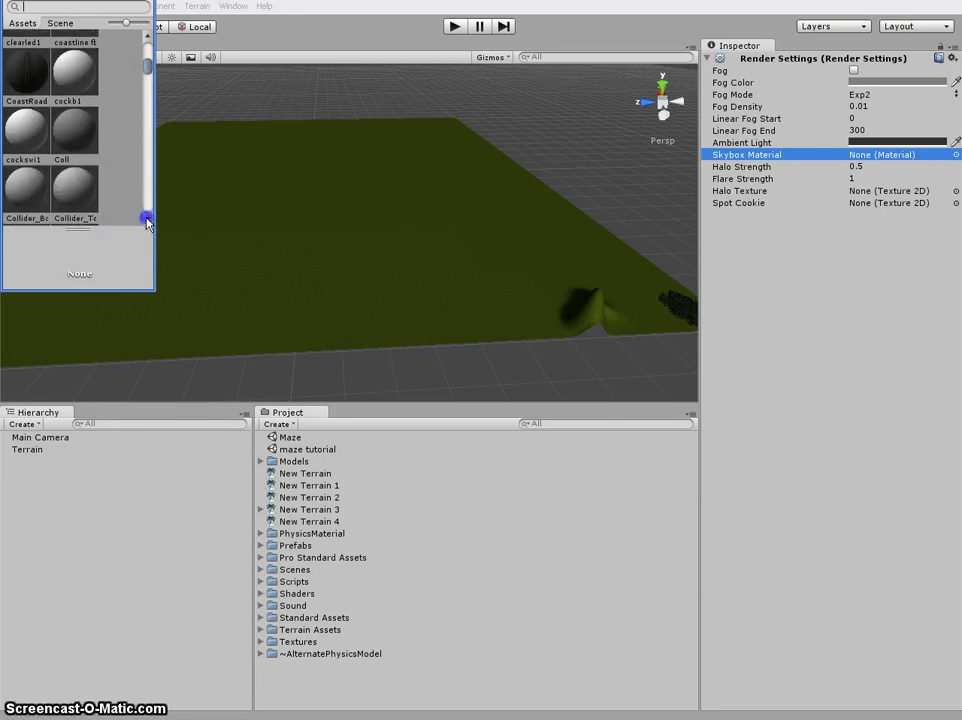
pyautogui.click(259, 576)
# Step: Browse the Pro Standard Assets and Standard Assets folders in the Project panel
pyautogui.click(261, 570)
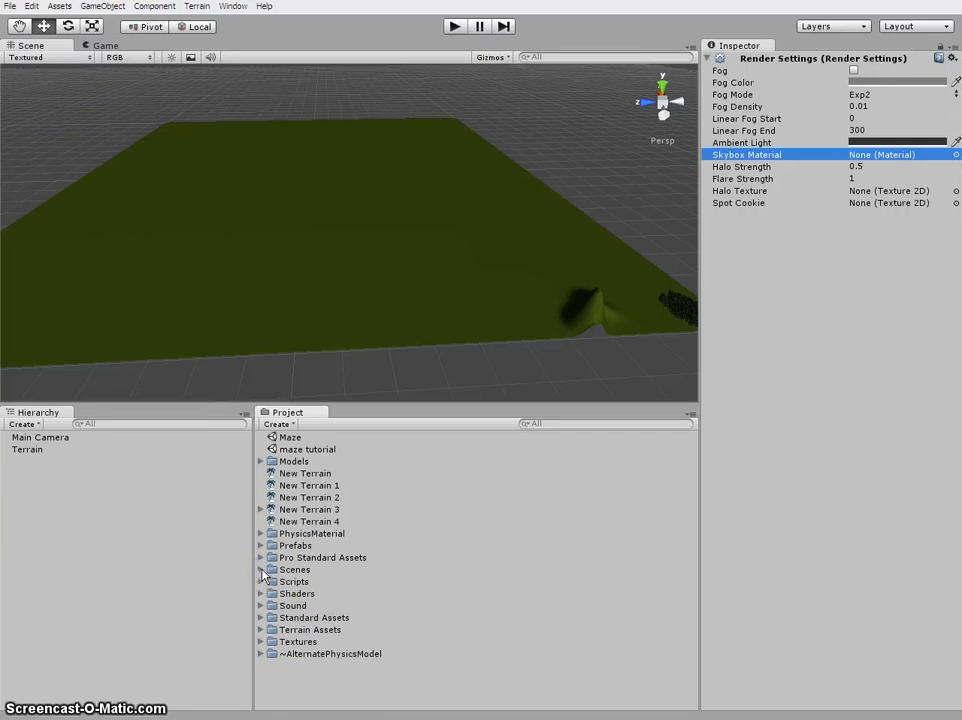
pyautogui.click(260, 558)
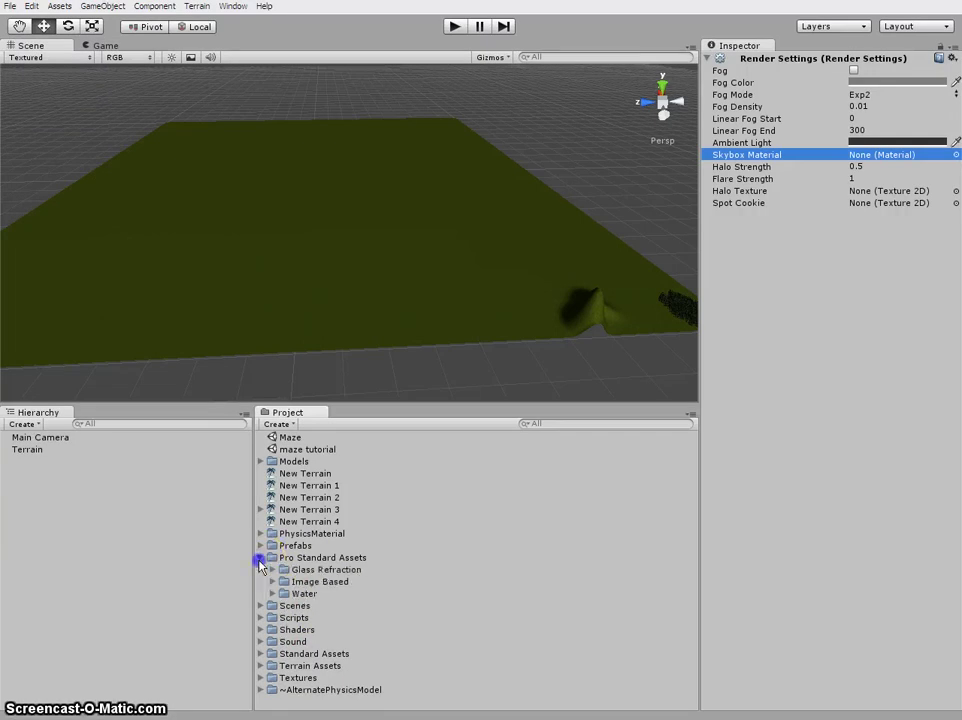
pyautogui.click(260, 558)
pyautogui.click(260, 618)
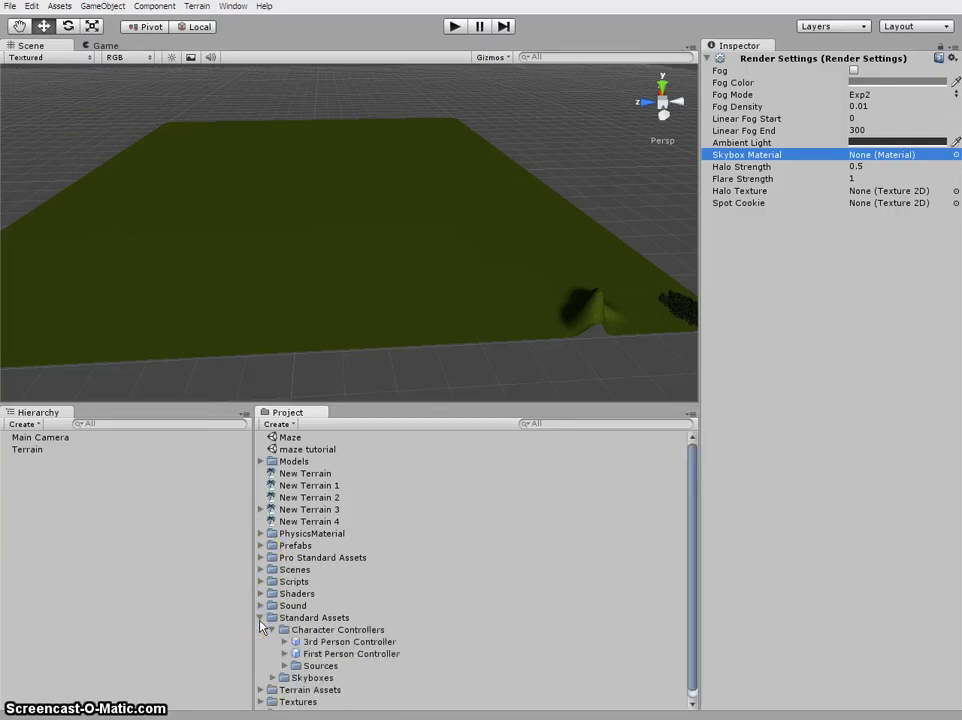
pyautogui.scroll(-1, 260, 626)
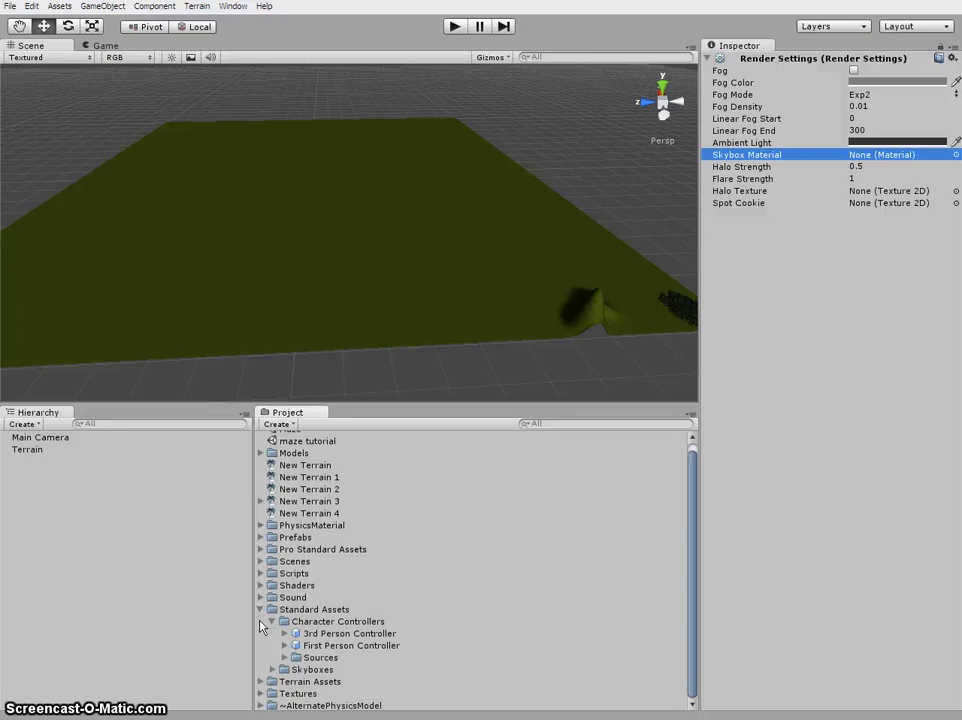
pyautogui.click(260, 610)
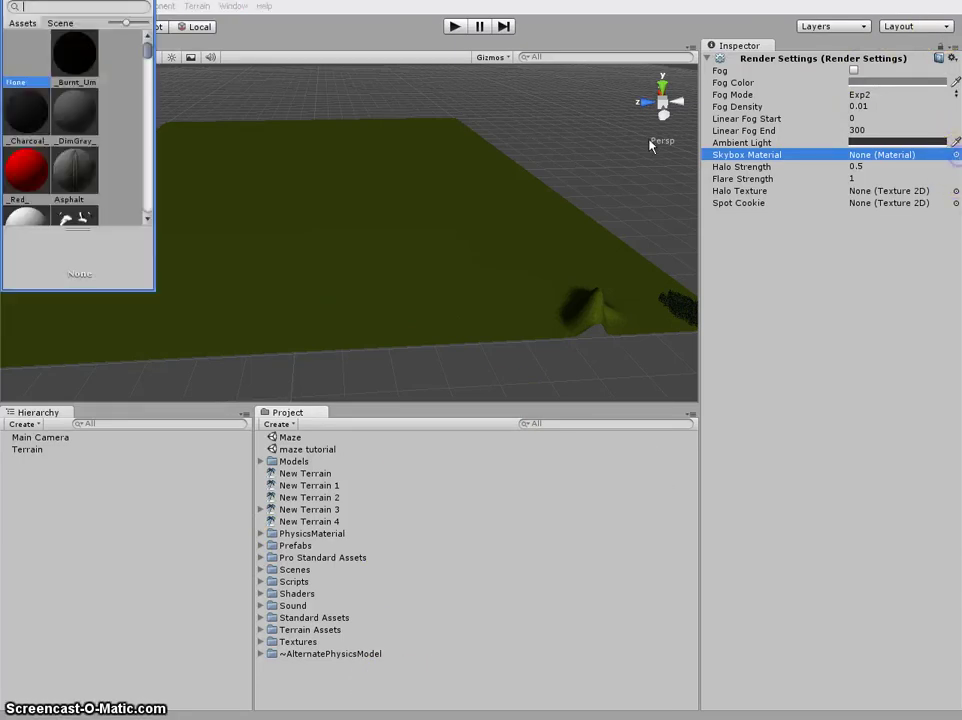
# Step: Expand Standard Assets > Skyboxes and preview the Overcast1 and Overcast2 skyboxes
pyautogui.press('Escape')
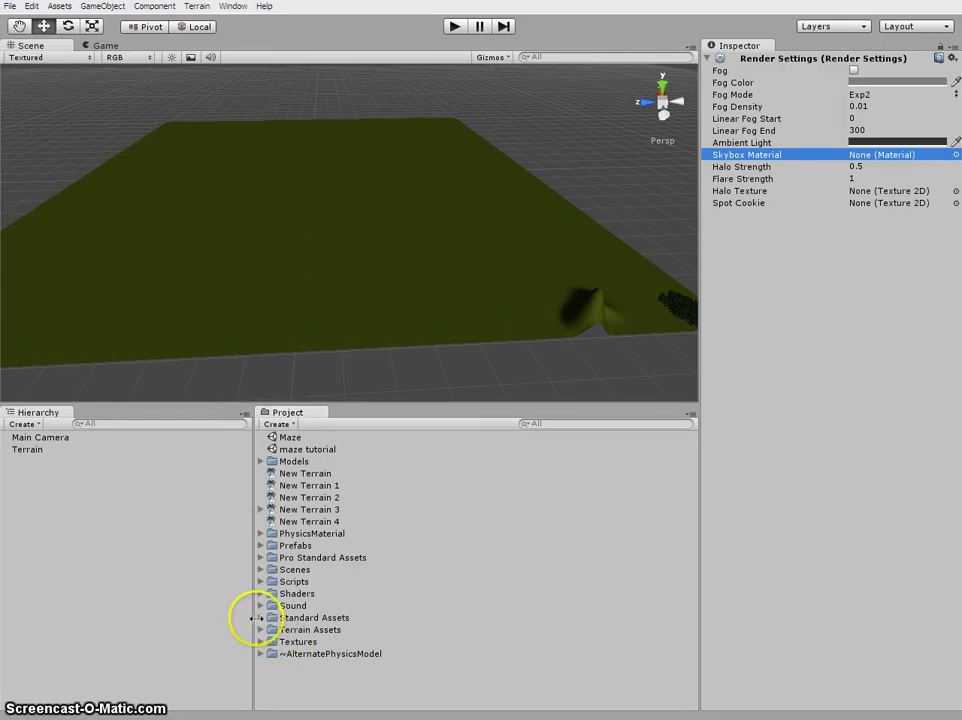
pyautogui.click(260, 618)
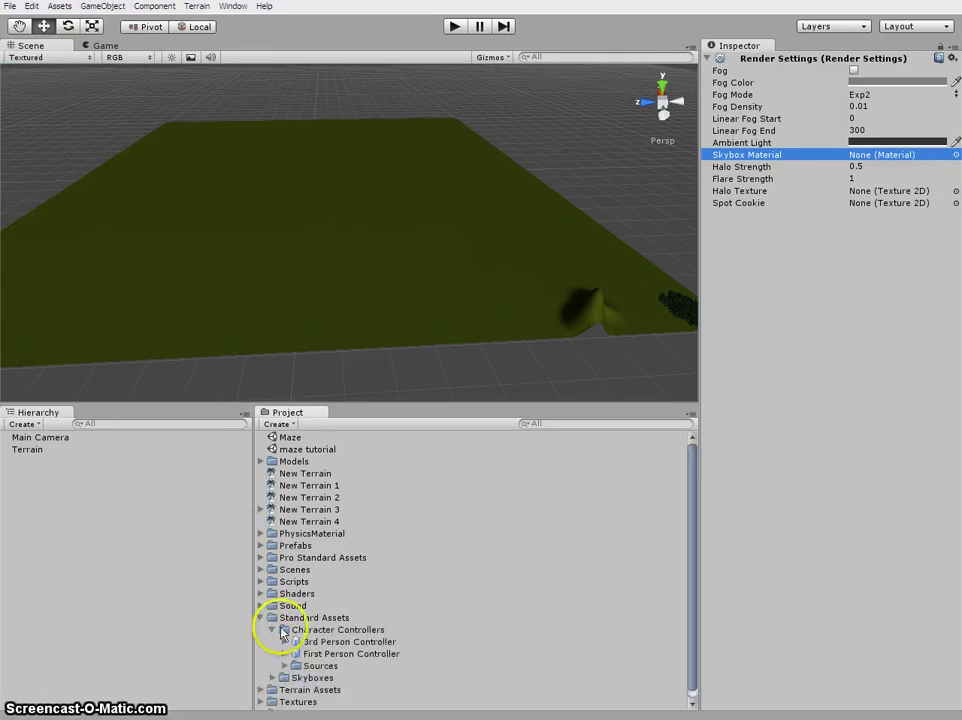
pyautogui.click(272, 632)
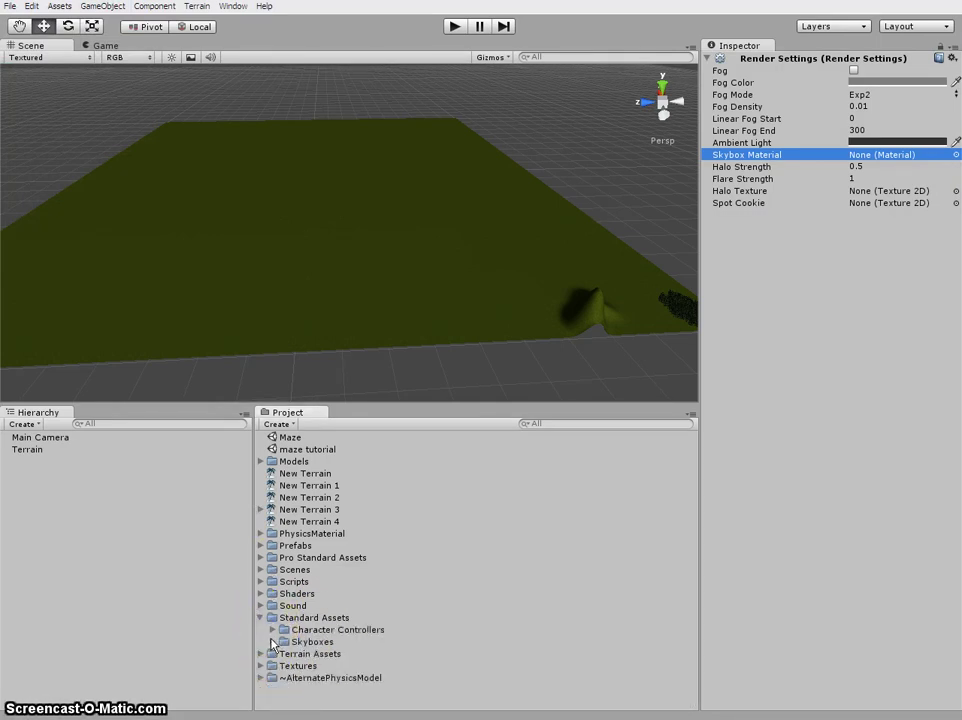
pyautogui.click(272, 641)
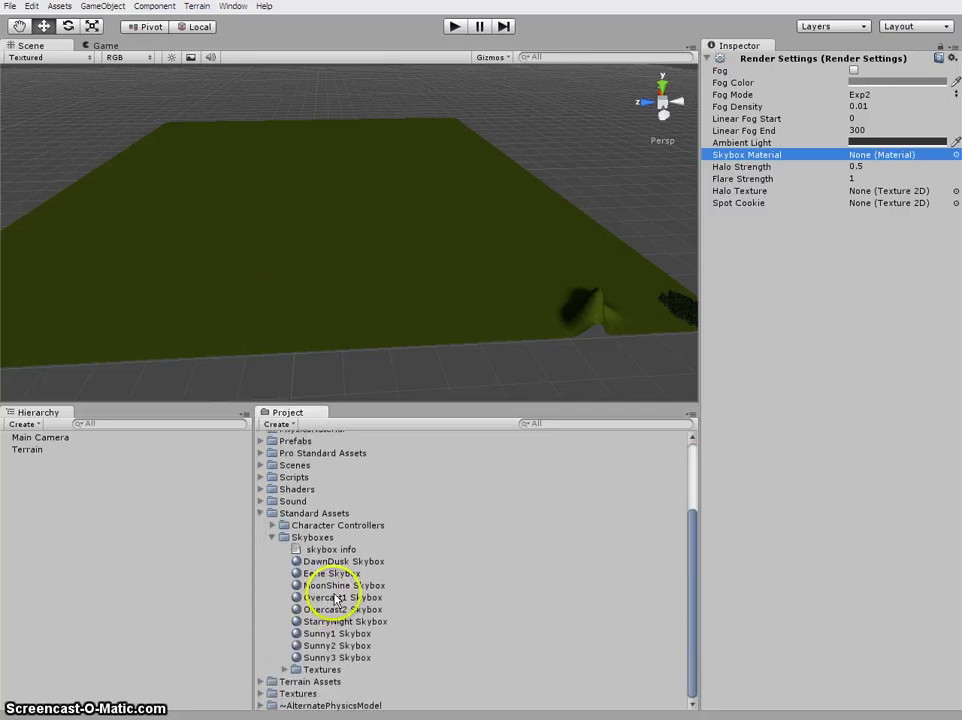
pyautogui.click(336, 598)
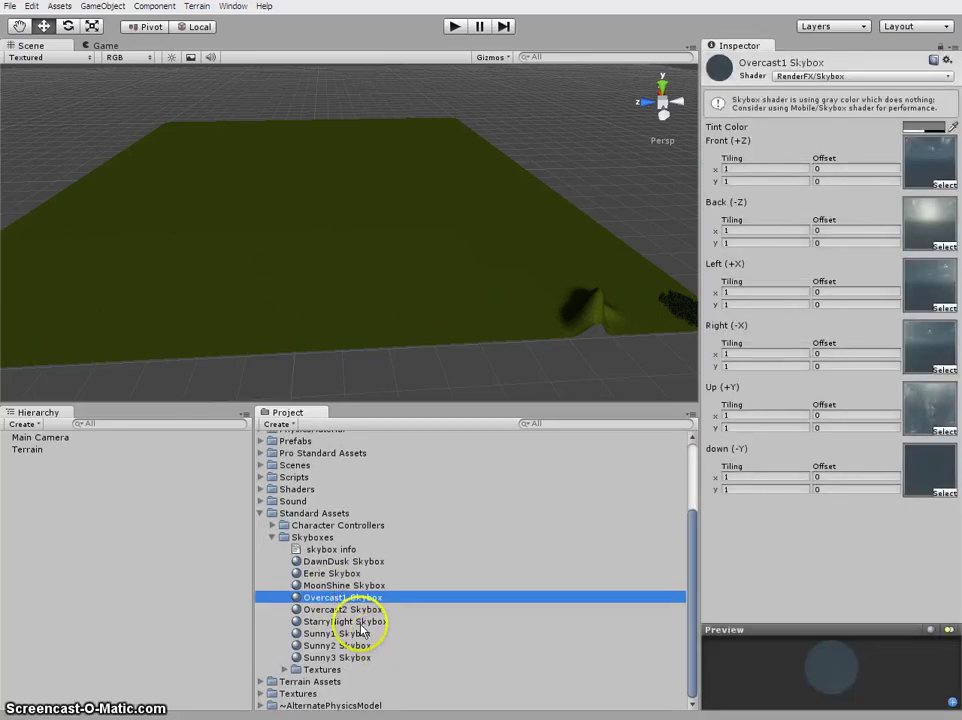
pyautogui.click(343, 610)
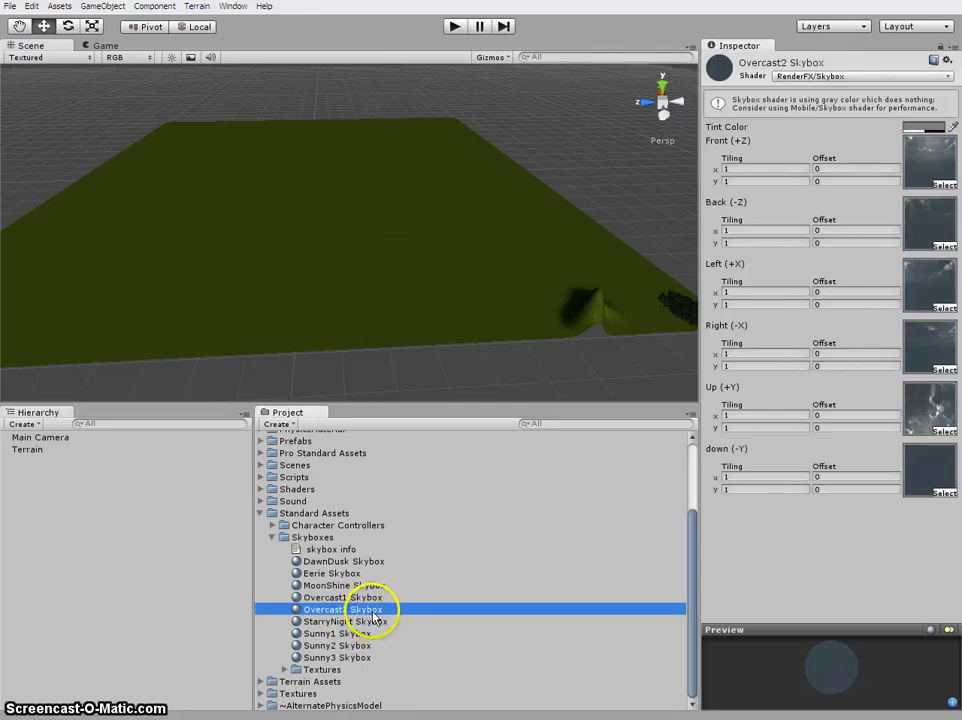
# Step: Drag Overcast2 Skybox into the Render Settings Skybox Material slot
pyautogui.click(32, 6)
pyautogui.click(80, 287)
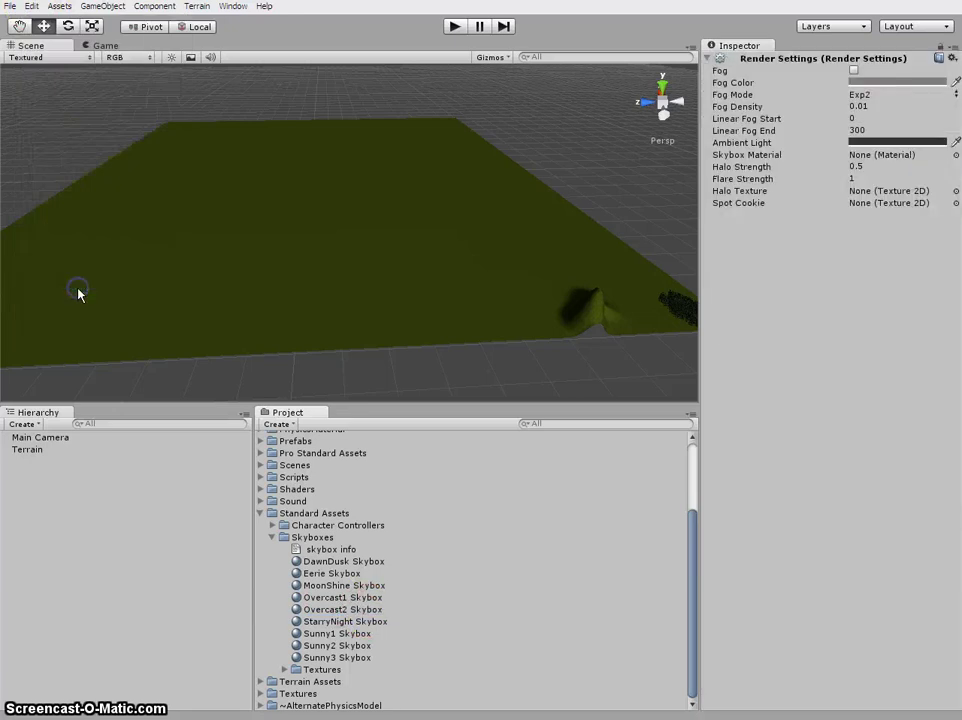
pyautogui.click(368, 605)
pyautogui.moveTo(368, 605); pyautogui.dragTo(880, 156)
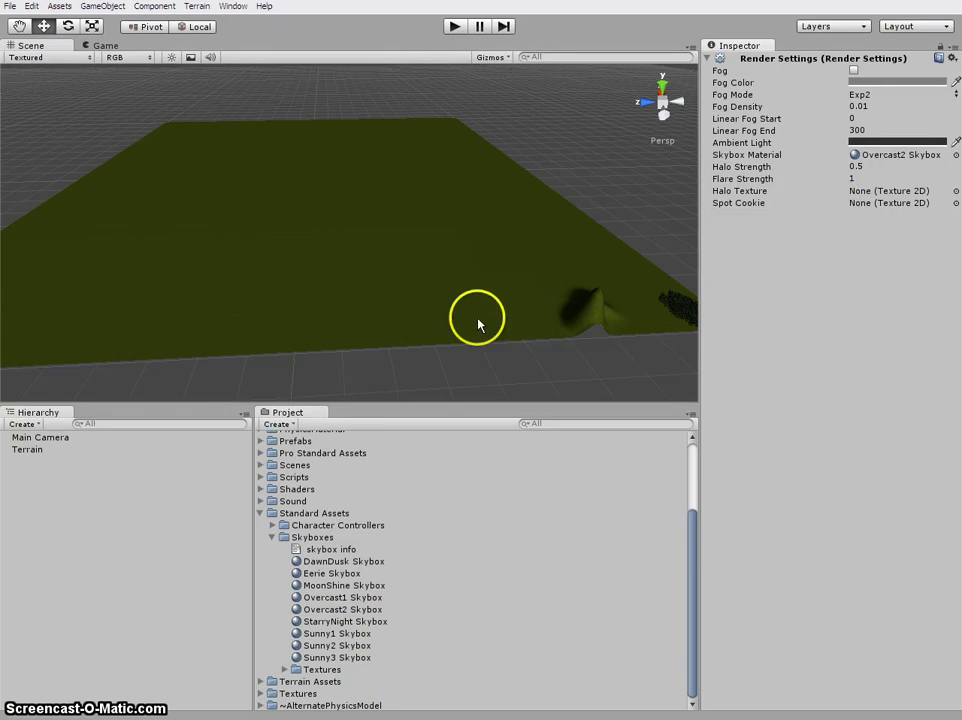
pyautogui.scroll(-2, 618, 215)
# Step: Move the Main Camera to about (70.7, 118.6, 17.5) and check the overcast sky in Game view
pyautogui.click(606, 252)
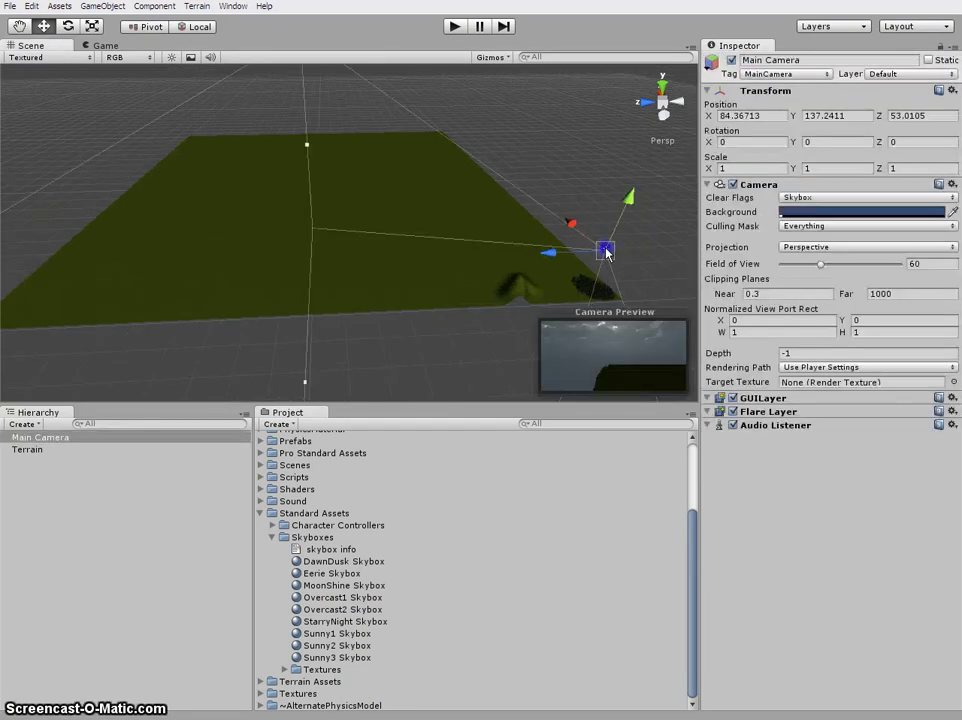
pyautogui.moveTo(606, 251)
pyautogui.mouseDown()
pyautogui.moveTo(599, 187)
pyautogui.moveTo(507, 170)
pyautogui.moveTo(537, 167)
pyautogui.moveTo(608, 210)
pyautogui.moveTo(618, 253)
pyautogui.mouseUp()
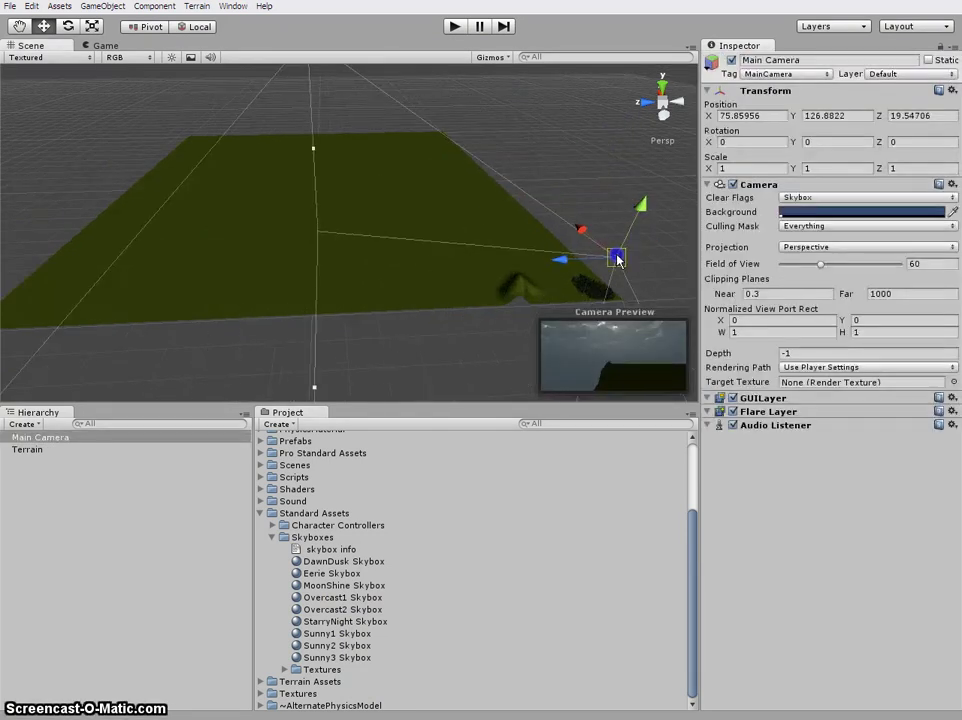
pyautogui.click(105, 44)
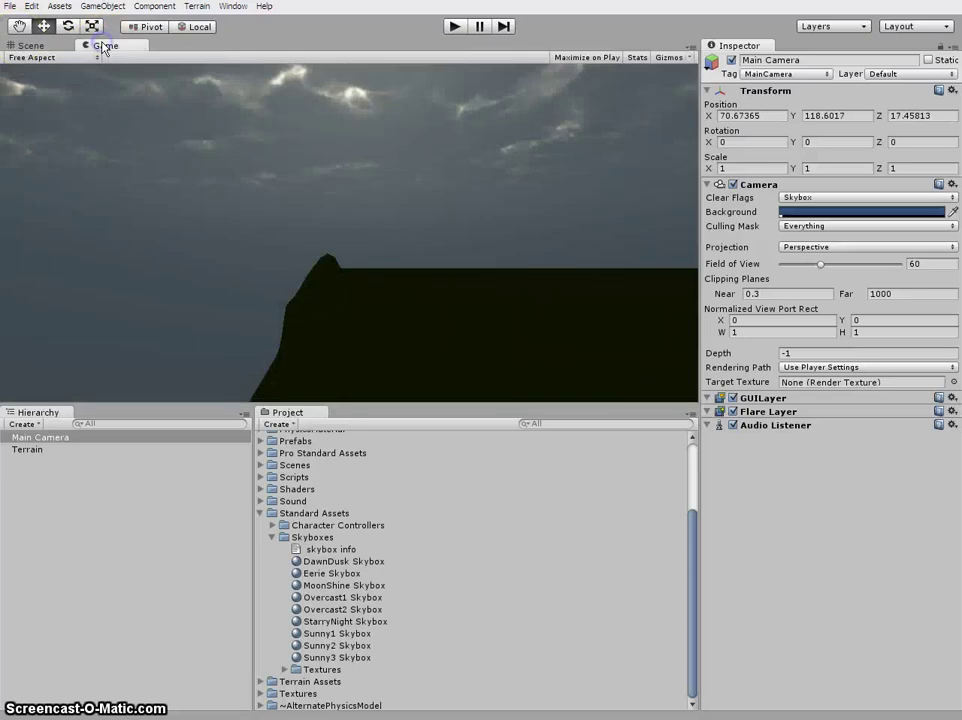
pyautogui.click(30, 45)
# Step: Select the Terrain and collapse the Standard Assets folder
pyautogui.click(383, 303)
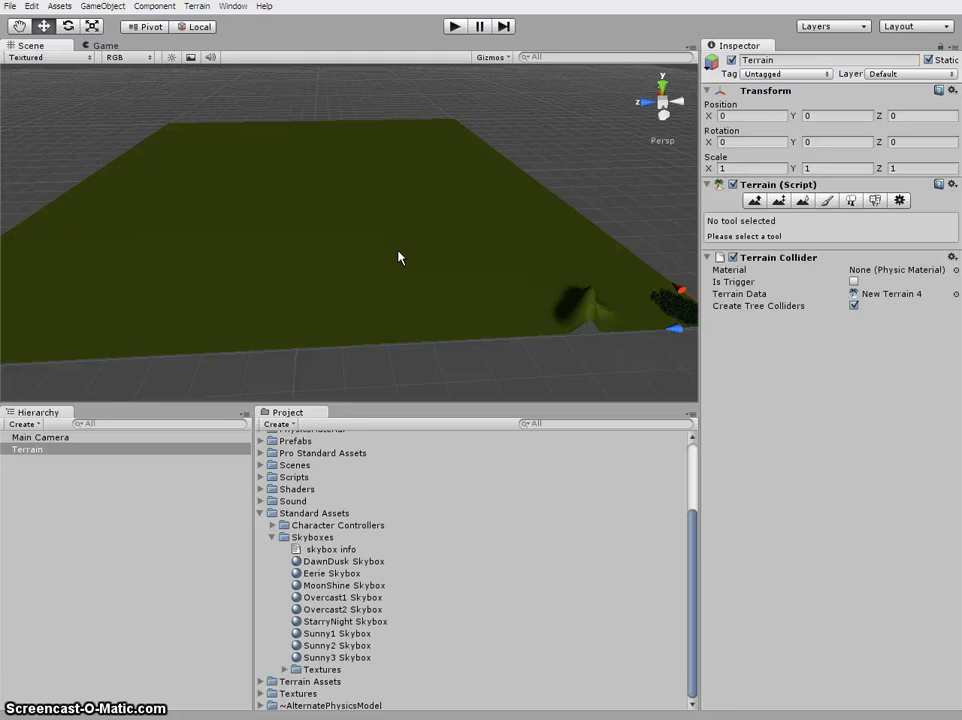
pyautogui.click(259, 513)
pyautogui.scroll(2, 331, 270)
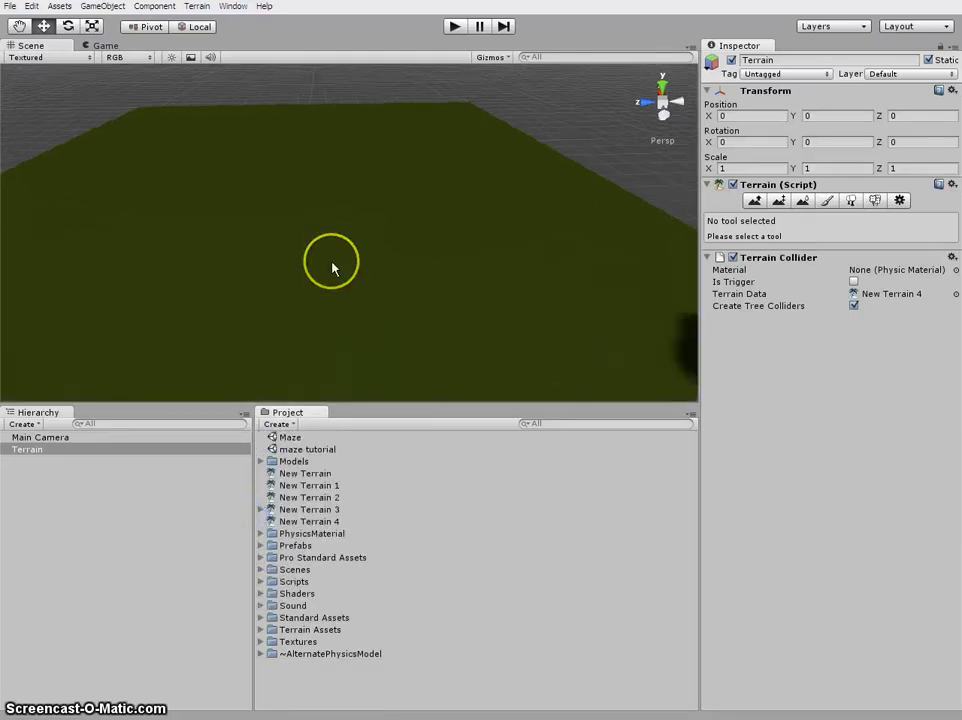
pyautogui.scroll(-3, 331, 270)
pyautogui.scroll(-1, 334, 268)
pyautogui.scroll(2, 336, 266)
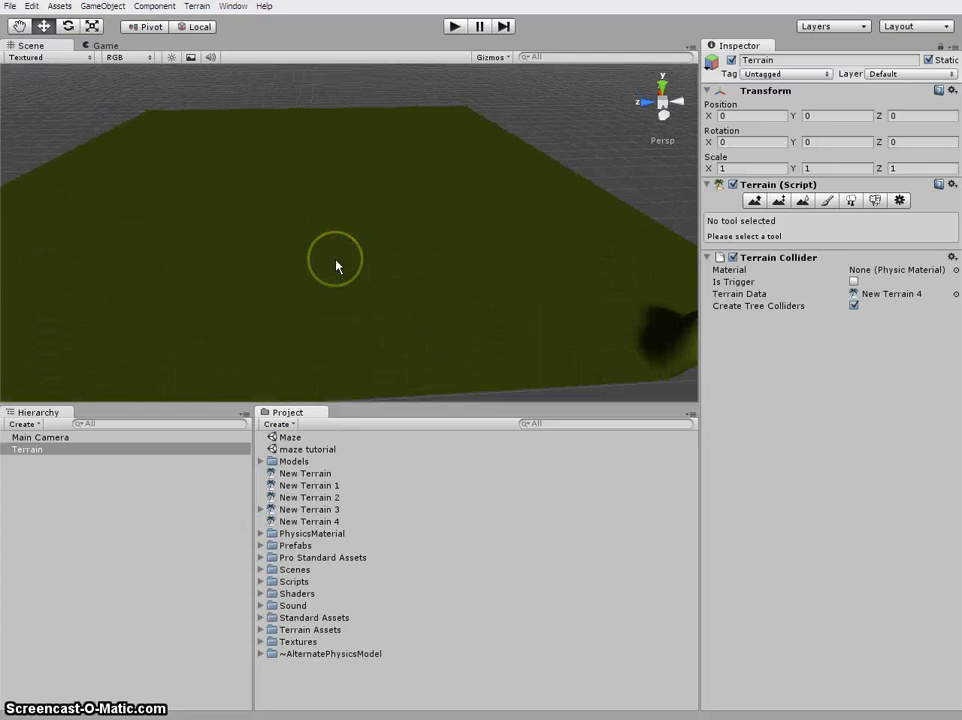